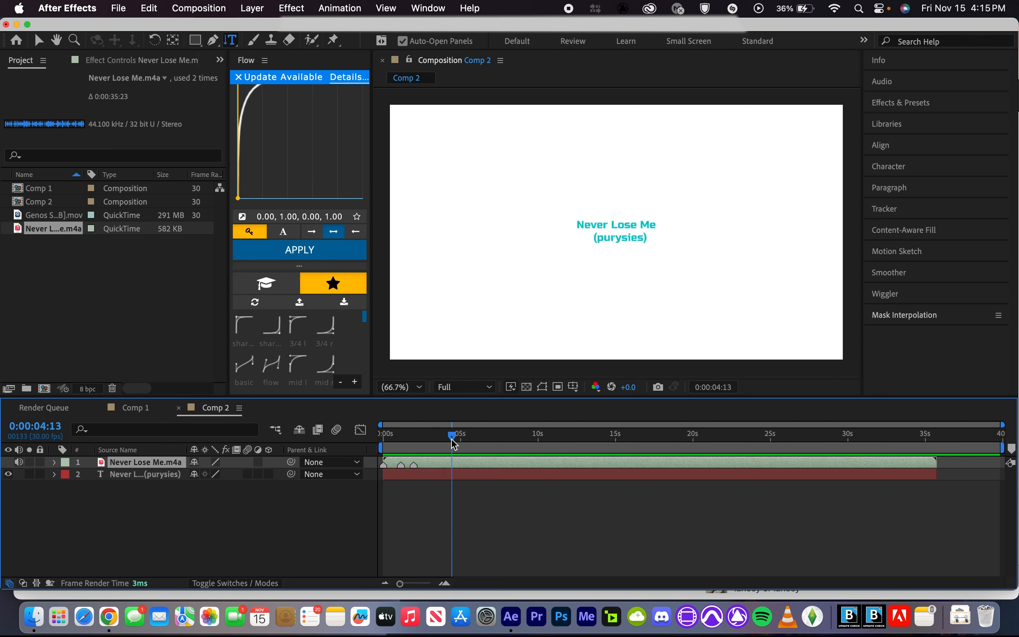
Step: Add layer markers to the Never Lose Me audio layer at 0:00:04:13, 0:00:08:22 and 0:00:12:02
key(KP_Multiply)
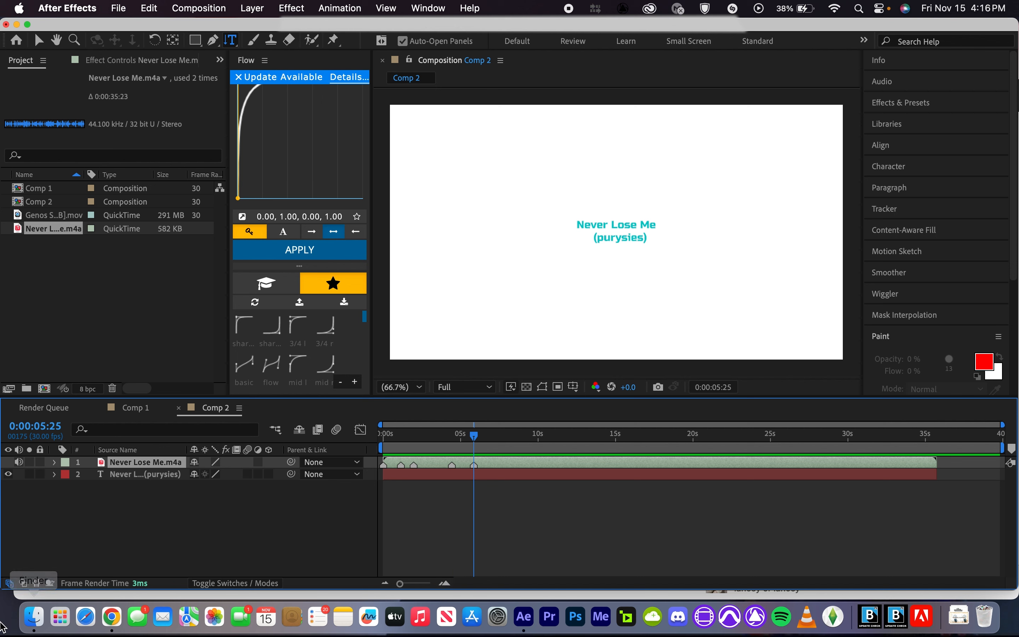
click(519, 435)
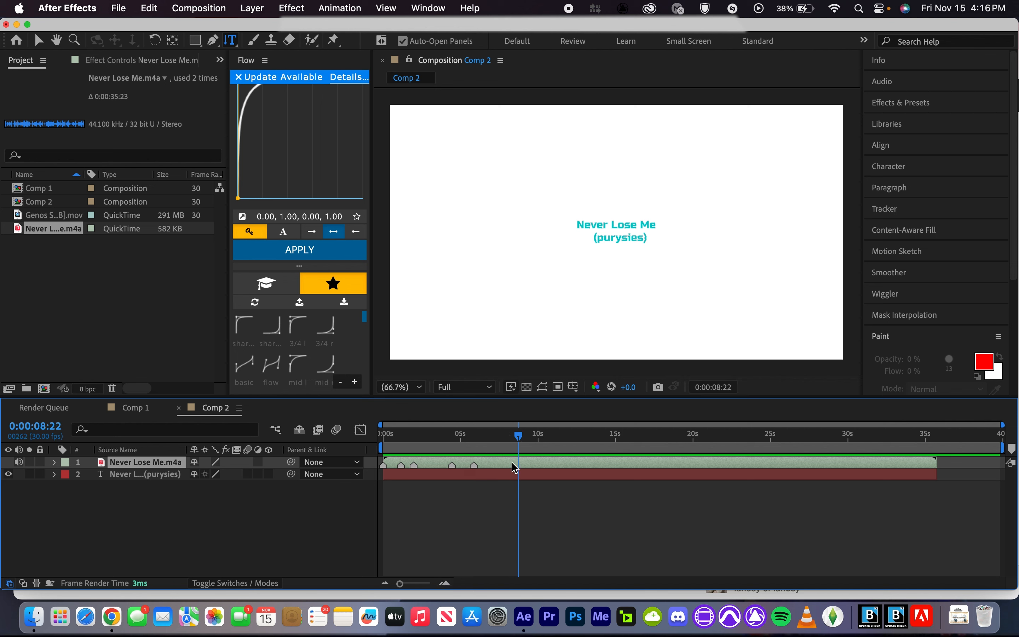
key(ctrl+8)
click(569, 438)
key(ctrl+8)
click(605, 473)
key(ctrl+8)
click(626, 441)
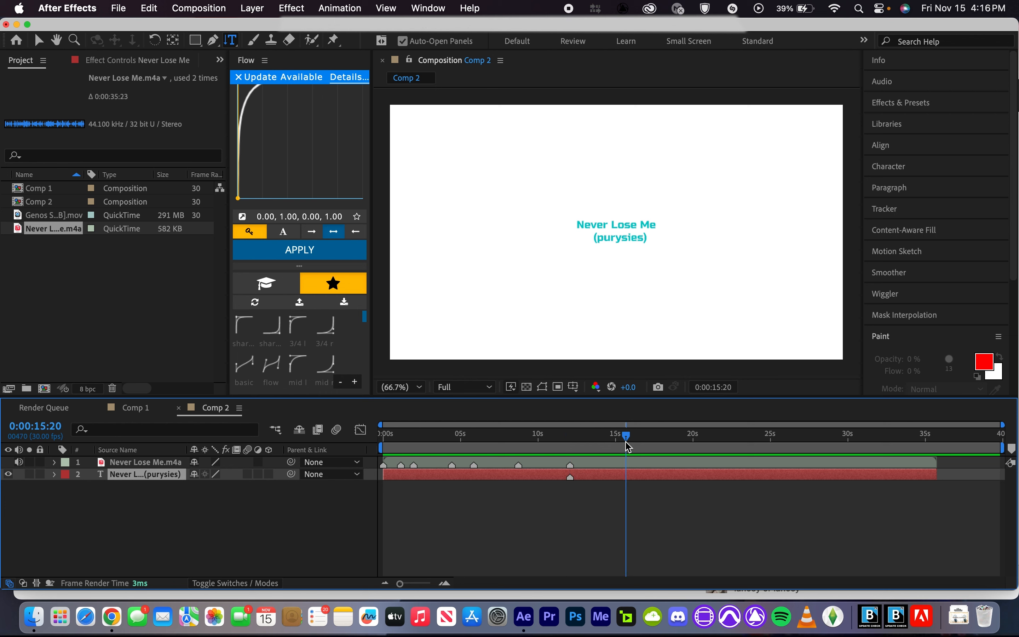
key(ctrl+8)
key(super+z)
key(super+z)
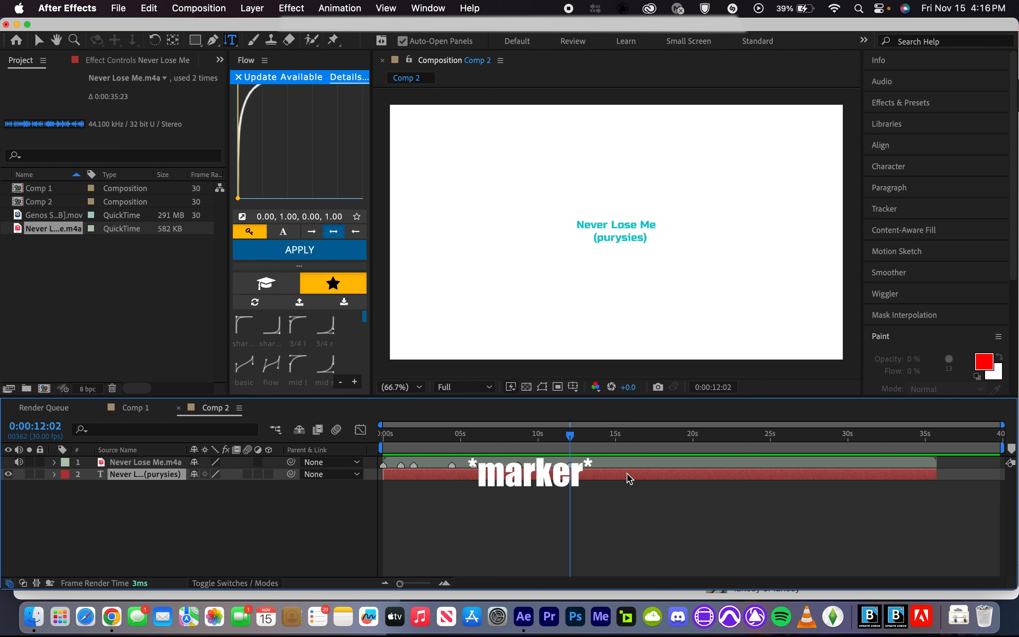
Step: Delete every marker from the Never Lose Me audio layer, one at a time from the last to the first
click(553, 463)
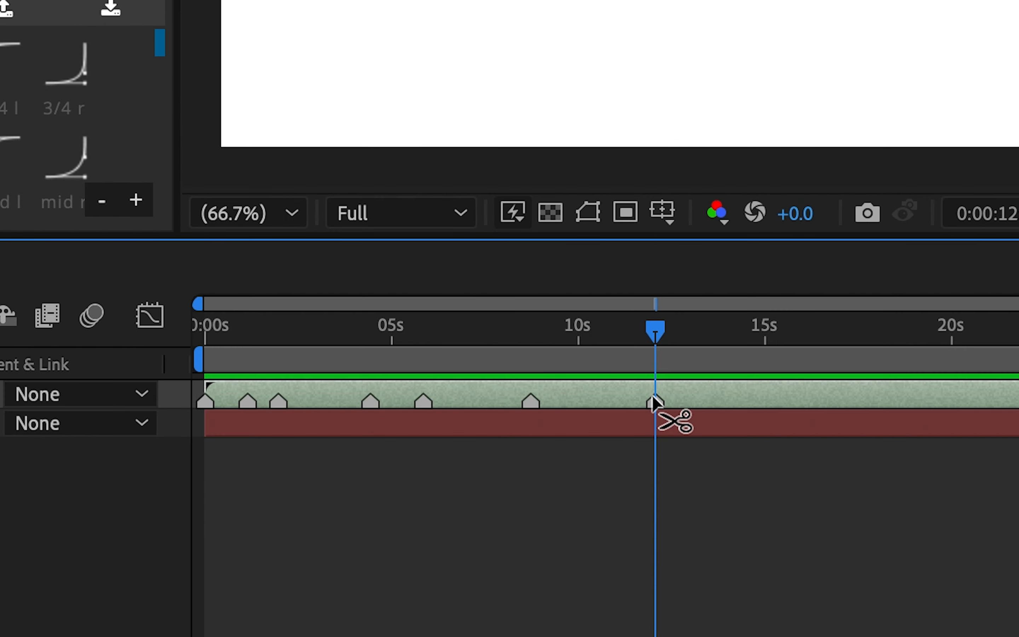
super+click(655, 400)
click(532, 335)
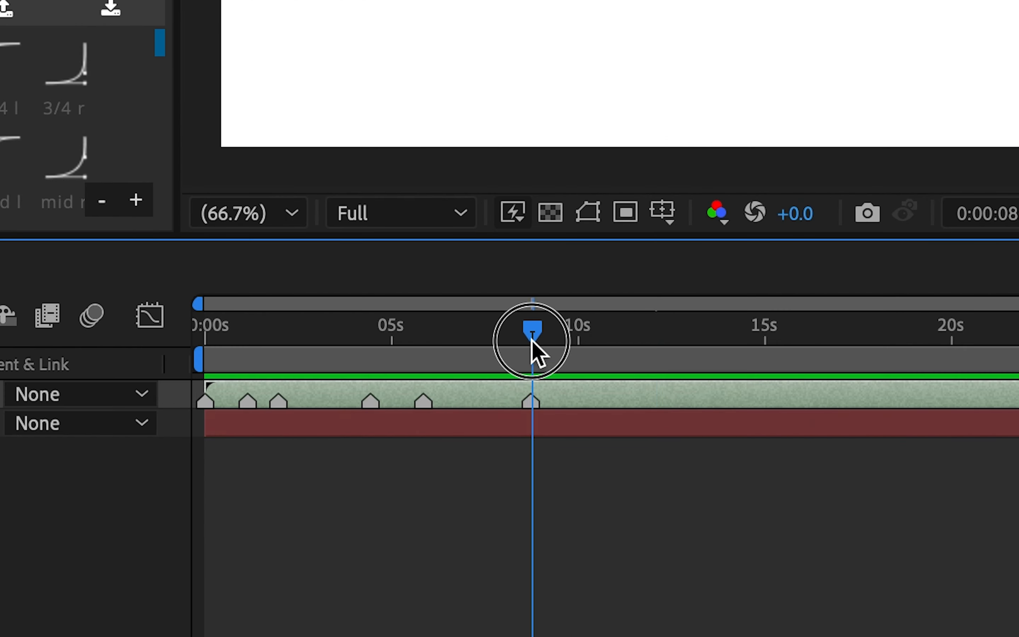
click(598, 335)
super+click(530, 401)
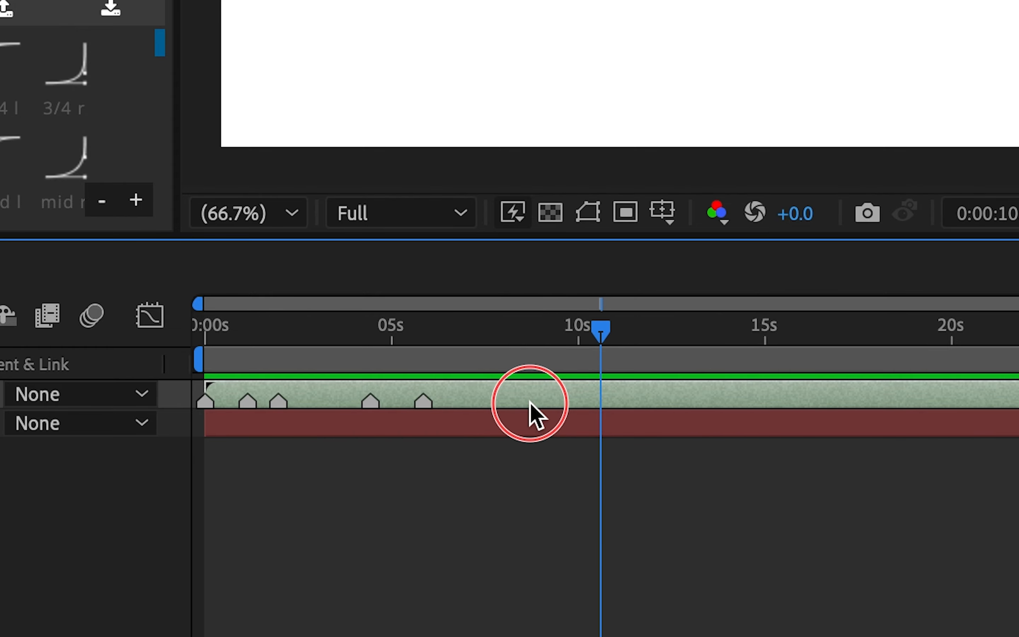
super+click(423, 402)
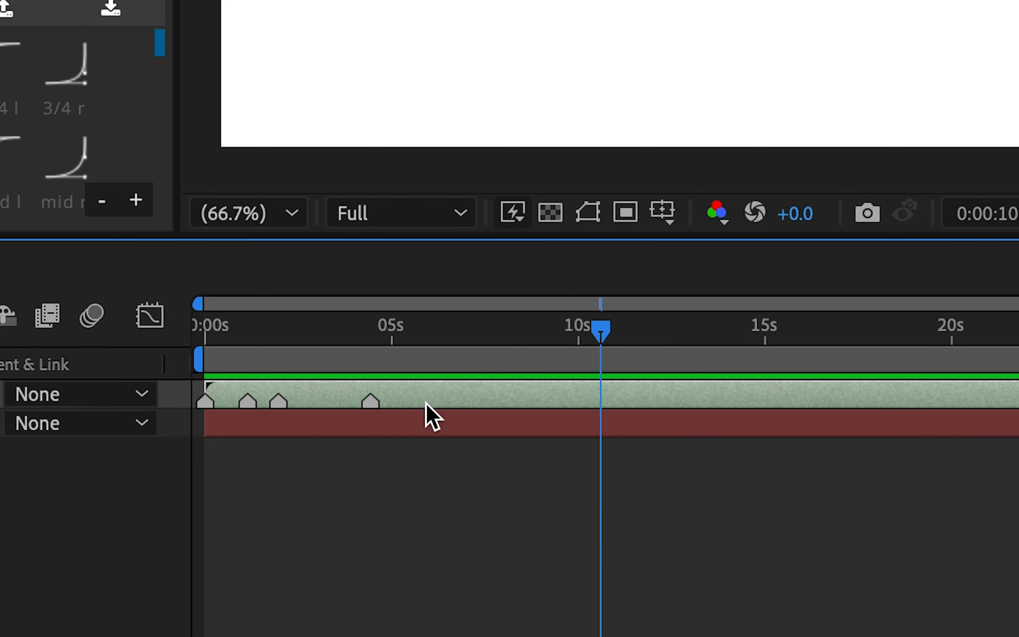
super+click(371, 401)
super+click(279, 401)
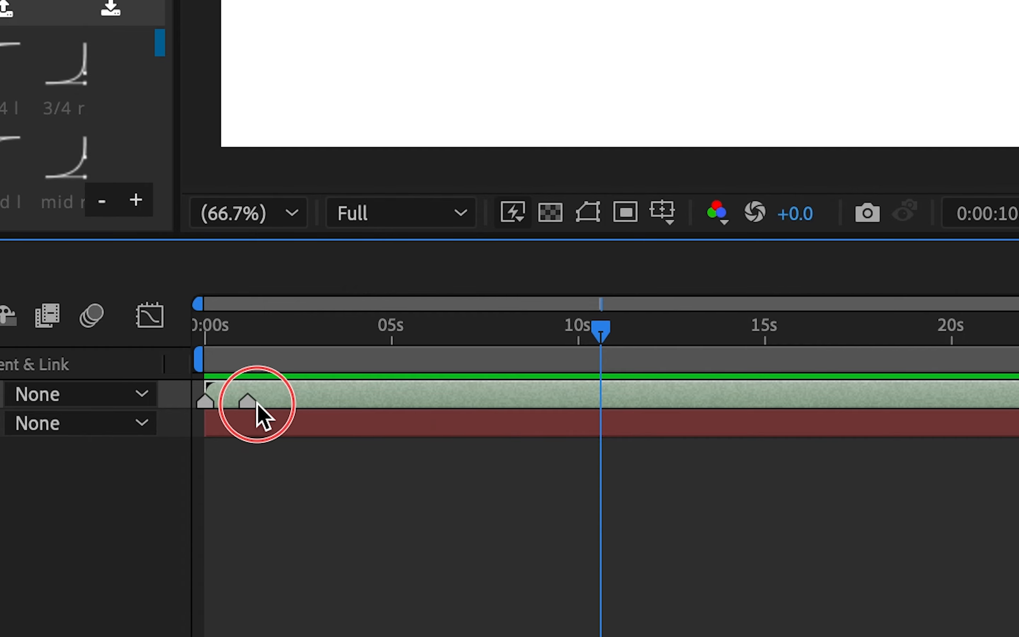
super+click(248, 402)
super+click(205, 402)
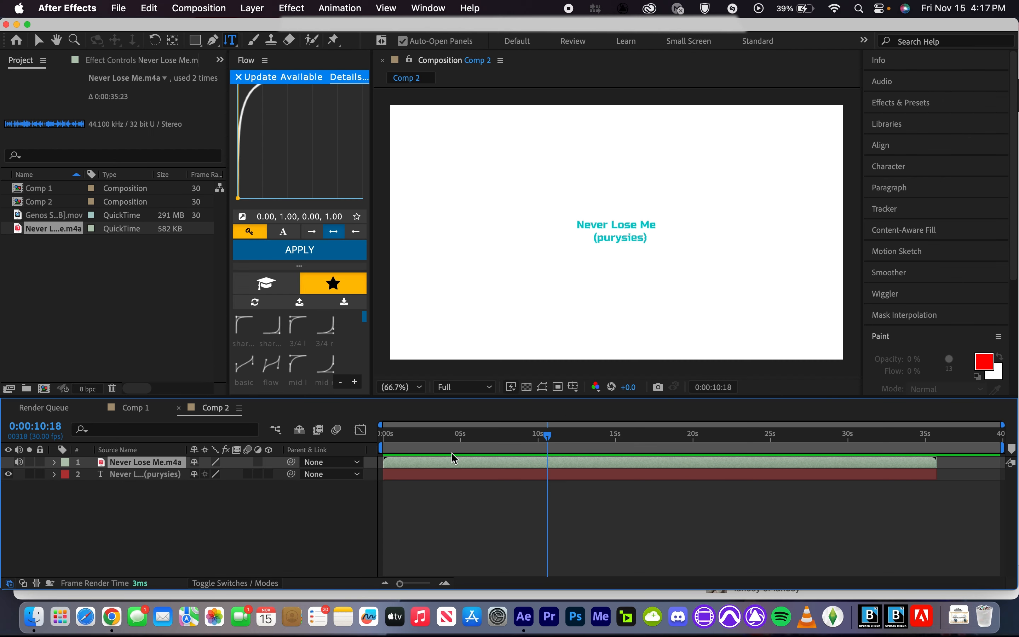
Step: Add a marker to the audio layer at 0:00:10:18, then move it and the playhead to about 0:00:09:03
key(KP_Multiply)
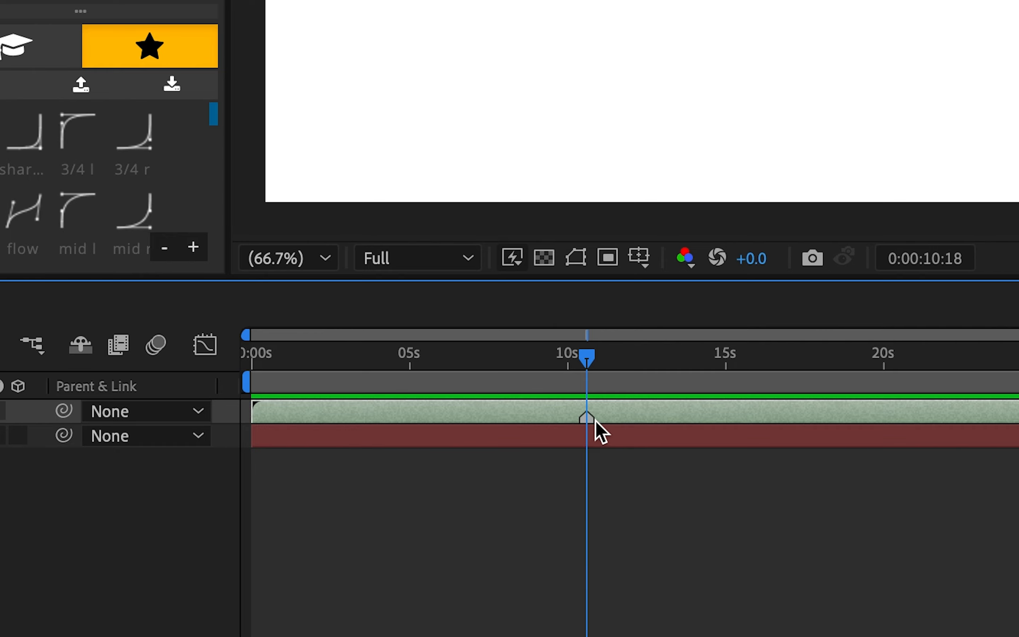
click(585, 419)
mouse_move(585, 419)
mouse_down()
mouse_move(678, 414)
mouse_move(541, 464)
mouse_move(425, 478)
mouse_move(590, 445)
mouse_move(514, 480)
mouse_move(384, 482)
mouse_move(540, 468)
mouse_up()
click(539, 367)
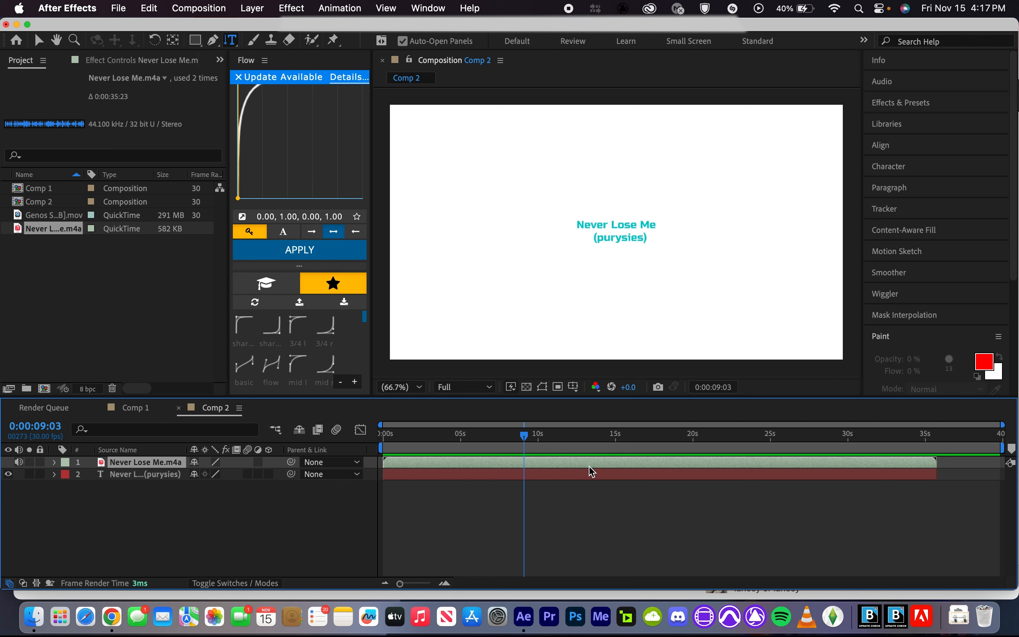
Step: Switch the audio layer's display between its Audio Levels property and its waveform
key(l)
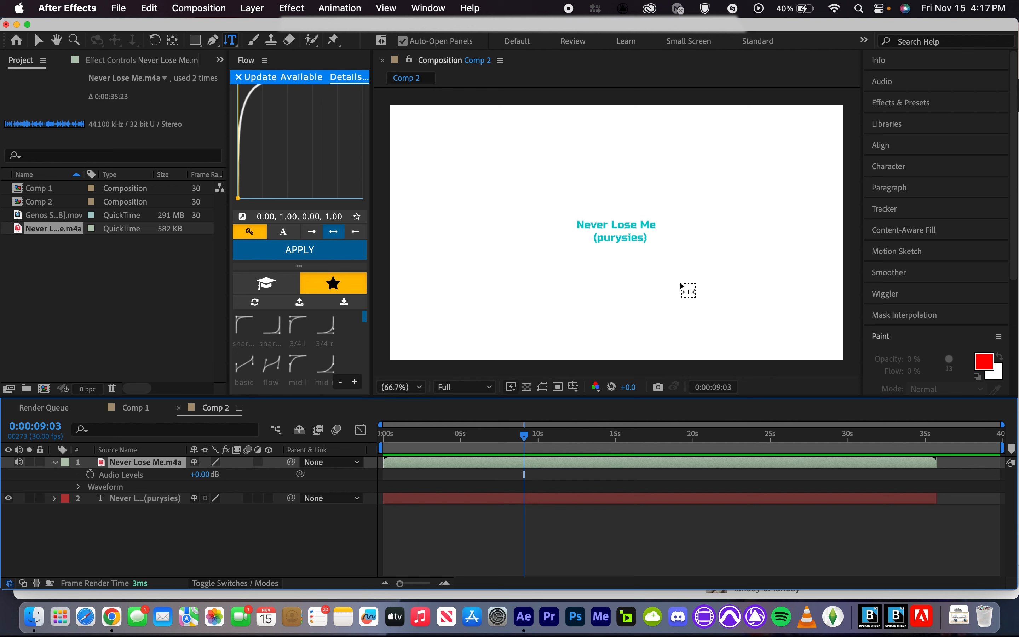
key(l)
key(l)
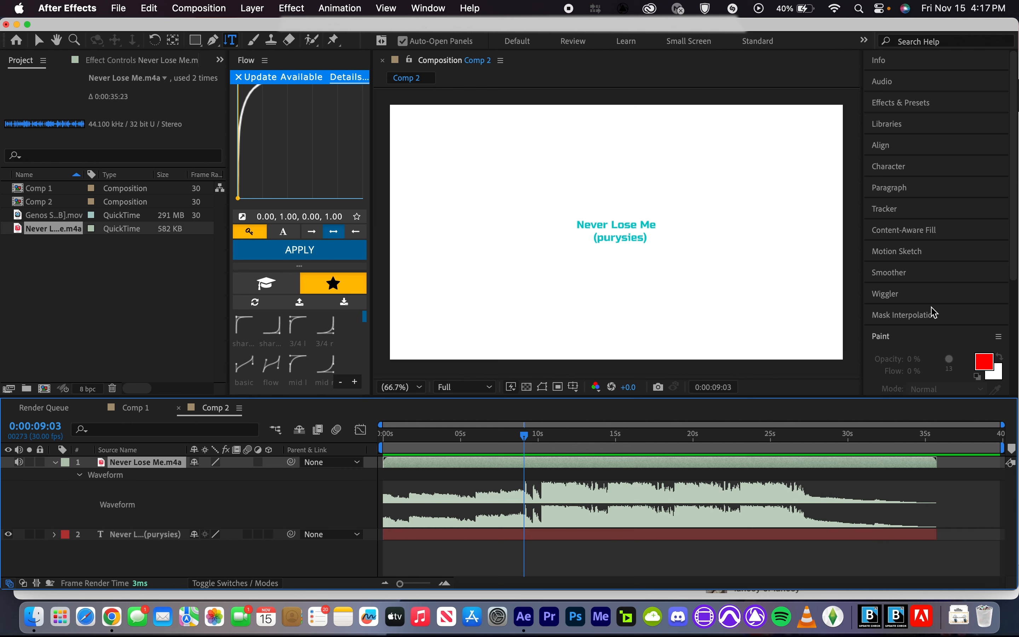
key(l)
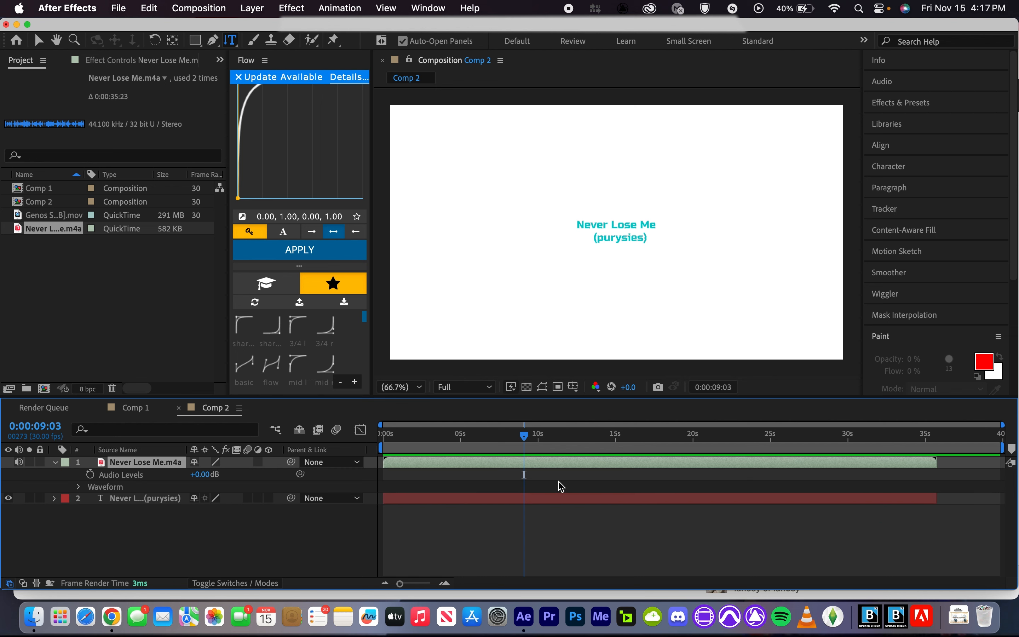
key(l)
key(l)
click(208, 476)
mouse_move(197, 474)
mouse_down()
mouse_move(229, 474)
mouse_move(190, 476)
mouse_up()
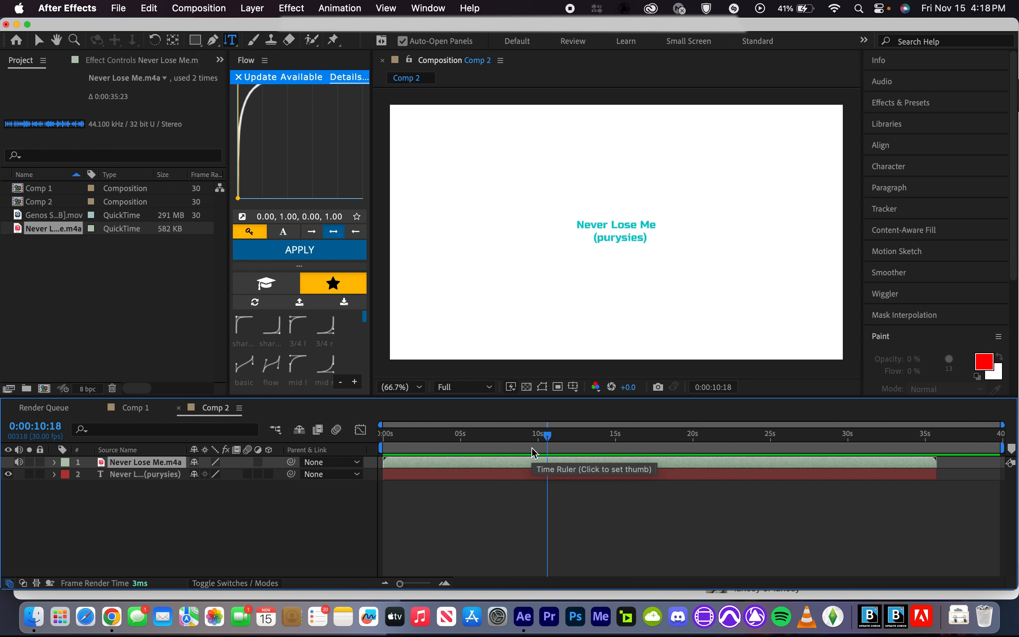
Step: Reveal the waveform of the Never Lose Me audio layer and leave that layer selected
key(l)
key(l)
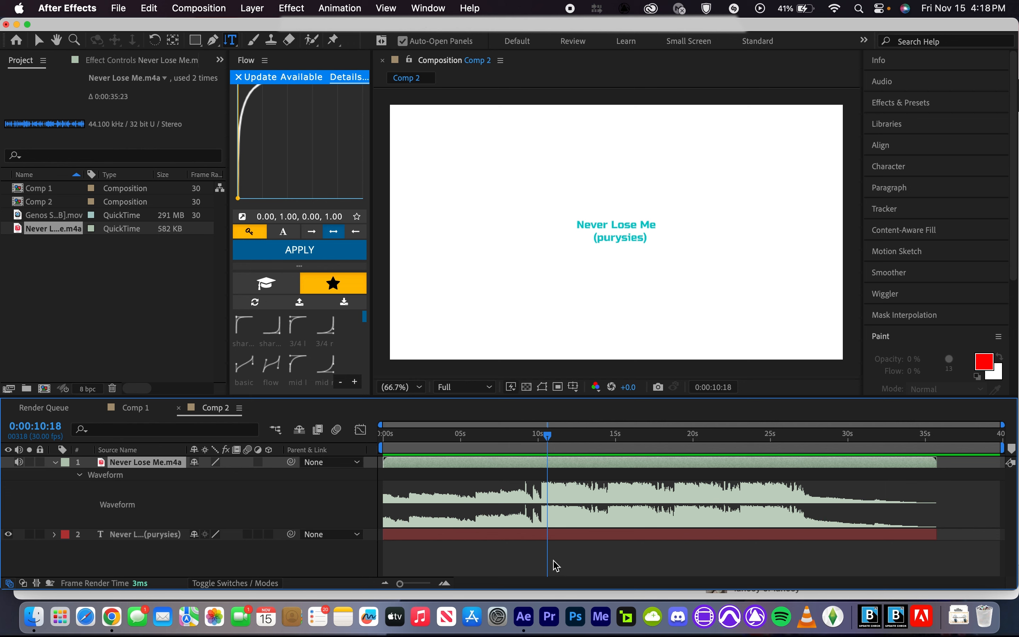
click(482, 540)
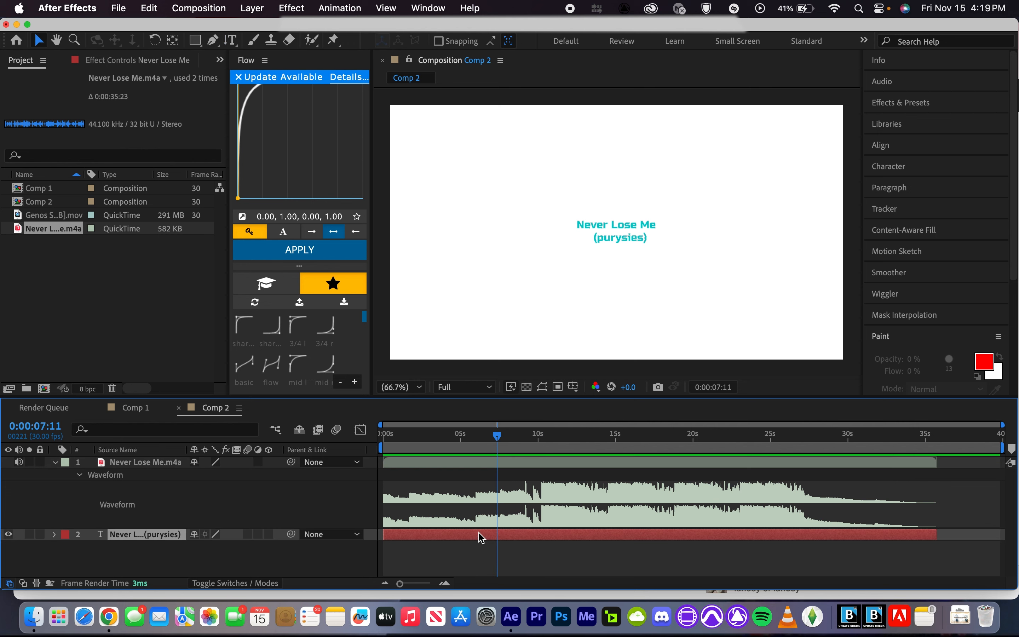
click(502, 467)
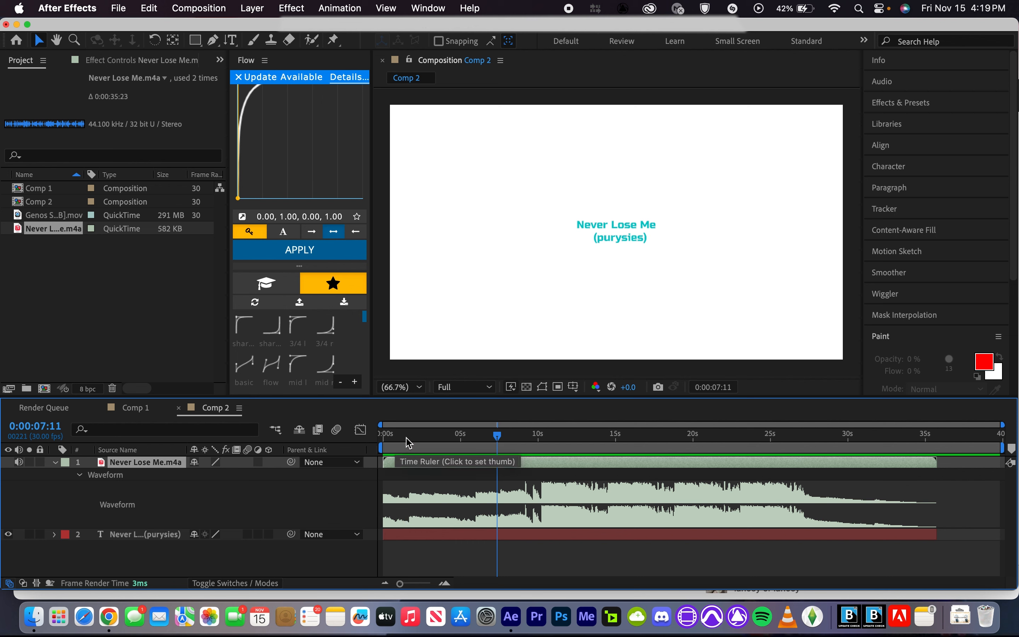
Step: Preview the composition's audio from the very beginning with the system volume raised, stopping at about 0:00:18:25
drag(491, 434, 363, 437)
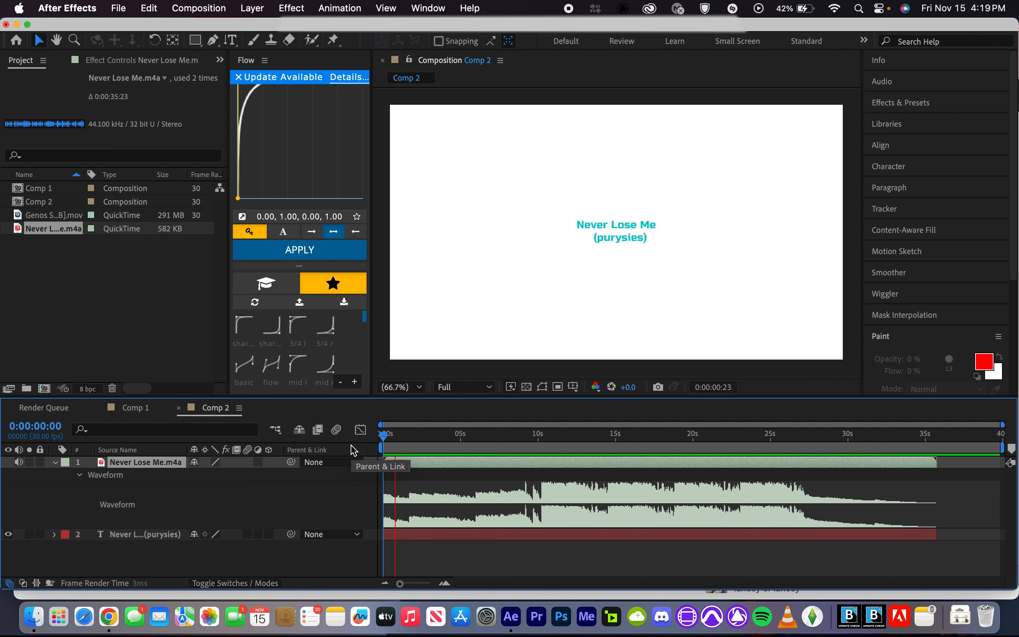
key(XF86AudioRaiseVolume)
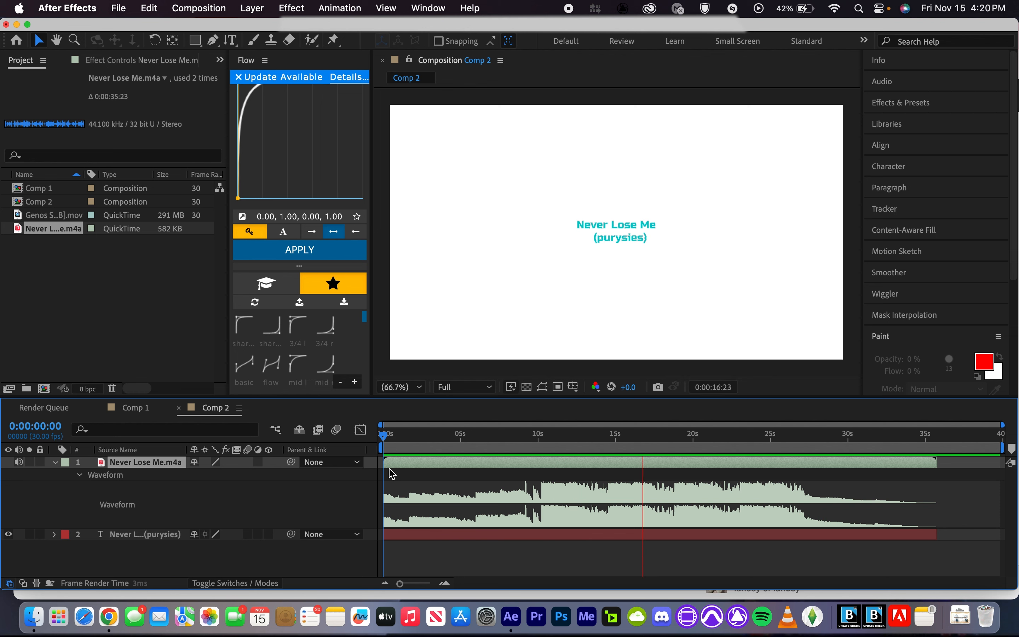
key(space)
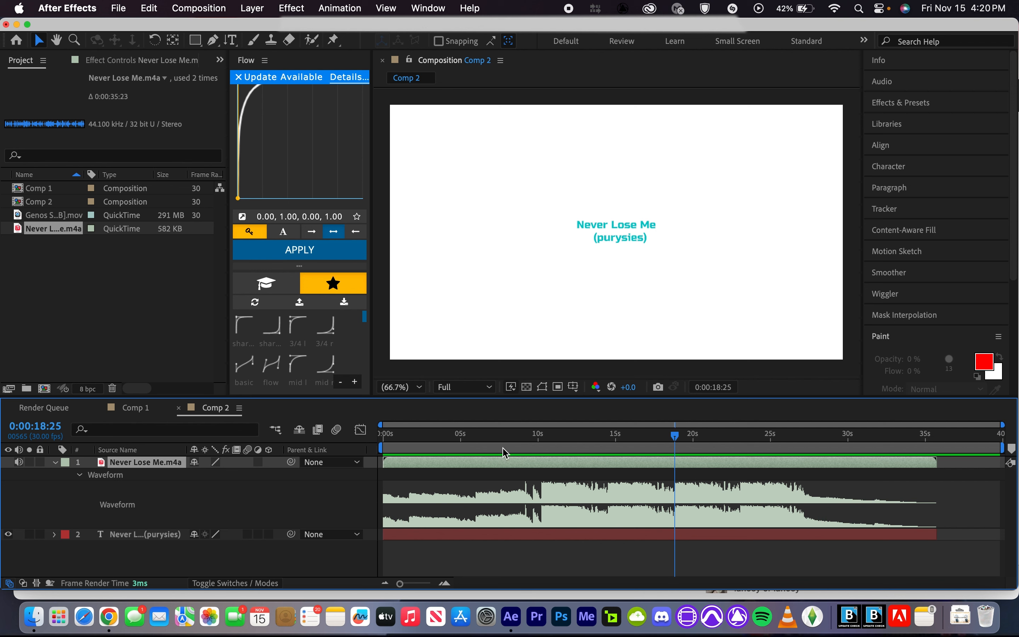
Step: Position the playhead at 0:00:08:27 and inspect the waveform there both close up and at full length
click(488, 445)
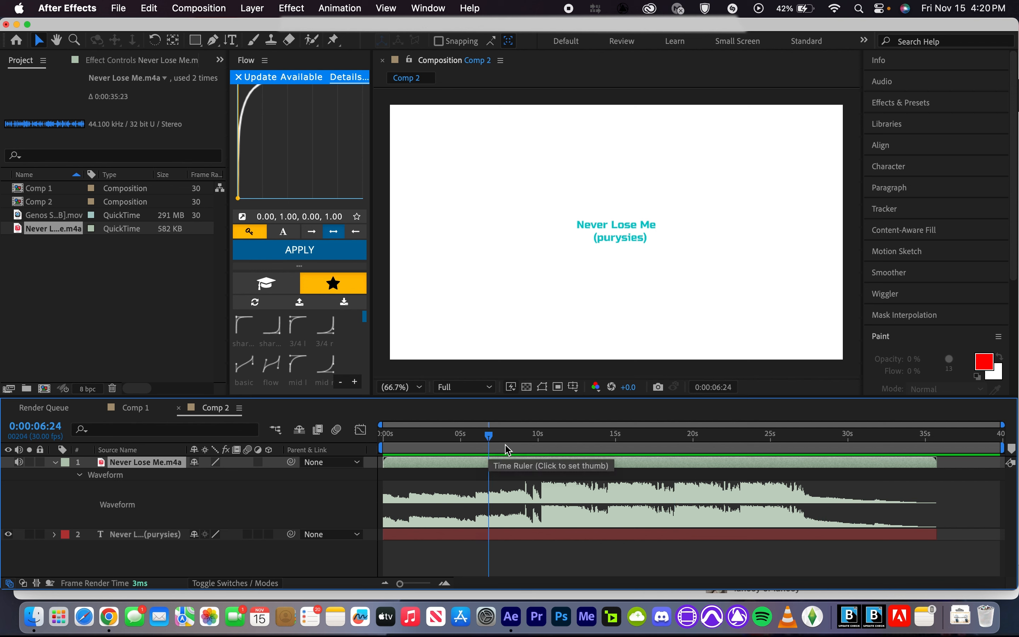
drag(488, 435, 521, 438)
key(equal)
key(equal)
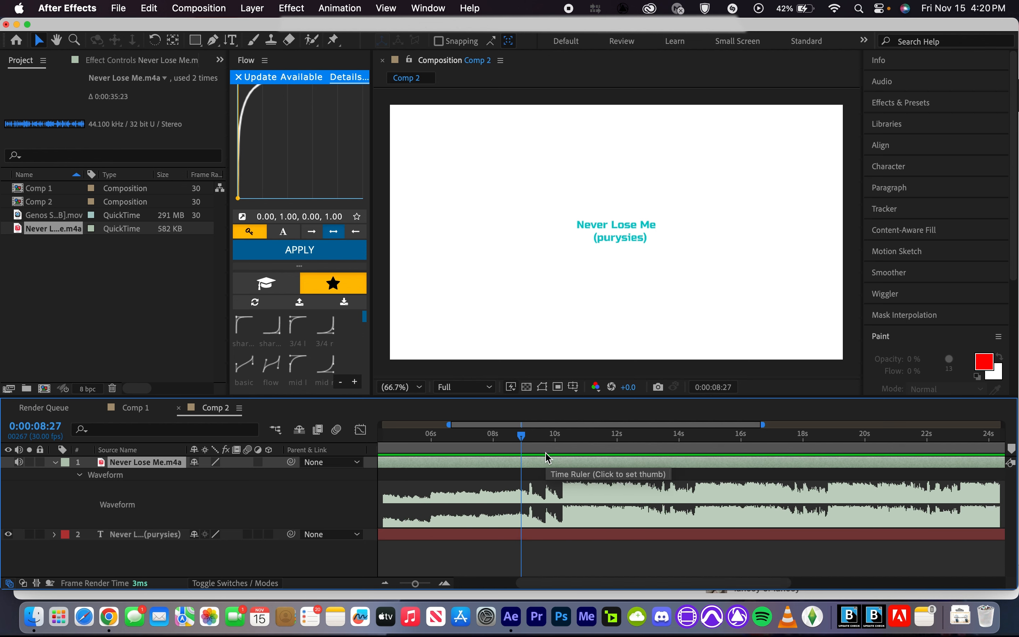
key(minus)
key(minus)
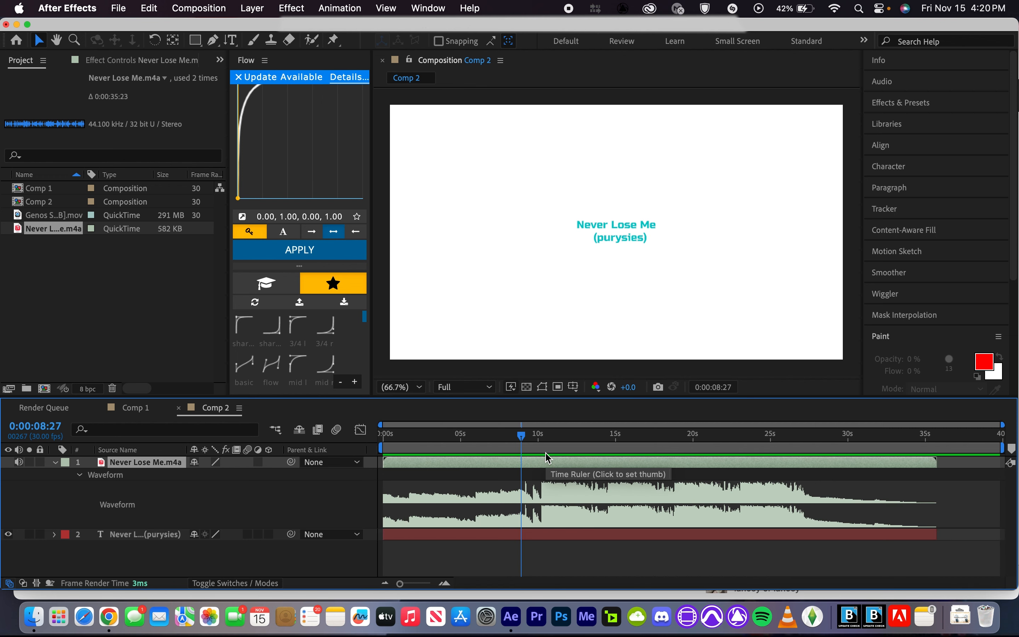
Step: Examine the waveform peaks just after 9 seconds with the playhead at 0:00:09:08, 0:00:09:22 and 0:00:09:15
key(equal)
key(equal)
key(equal)
drag(543, 455, 544, 453)
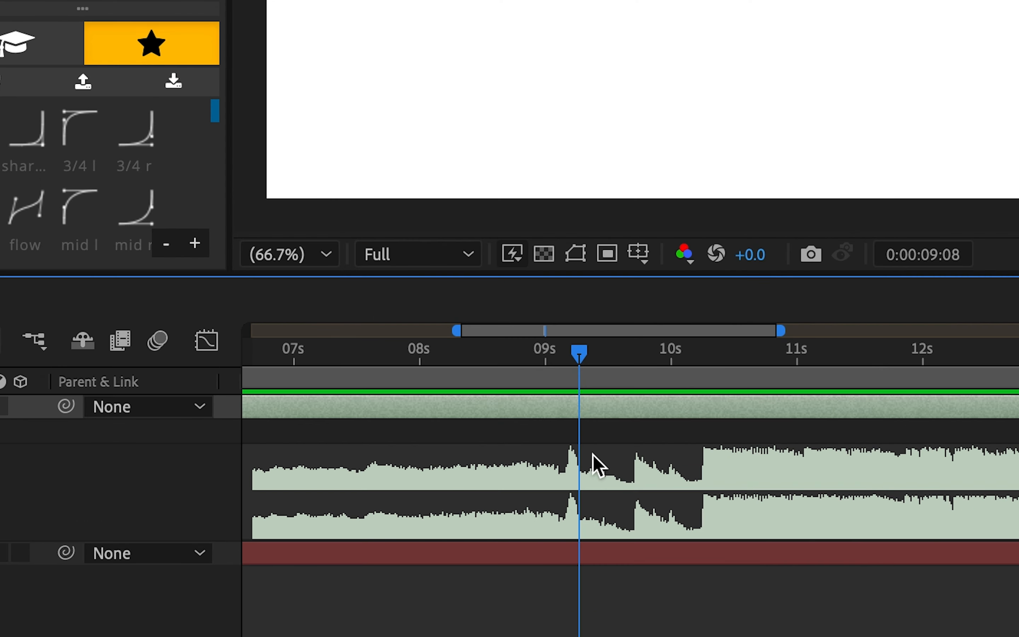
click(638, 356)
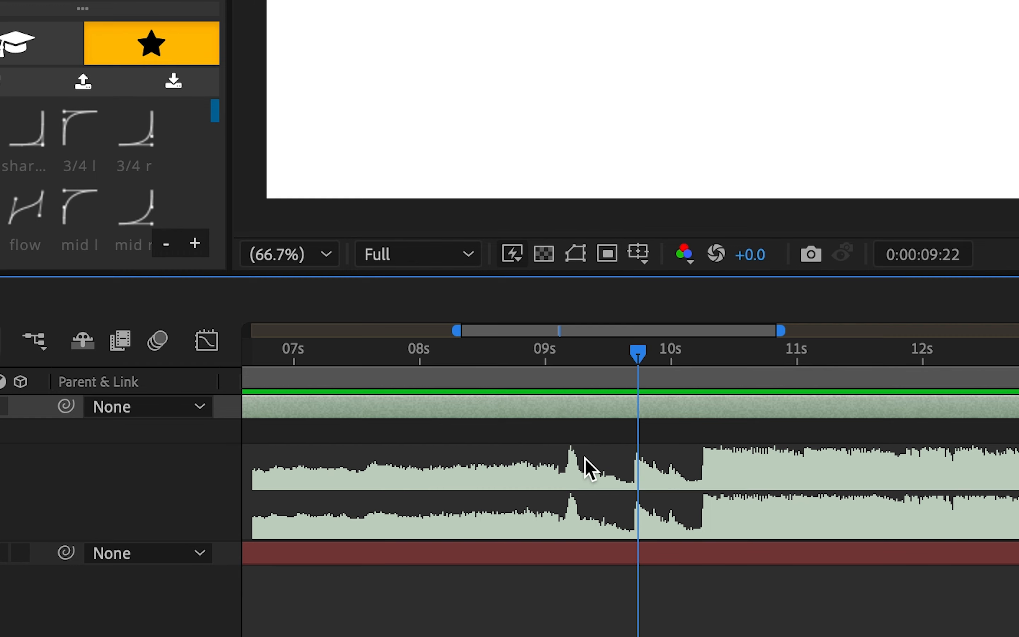
click(608, 357)
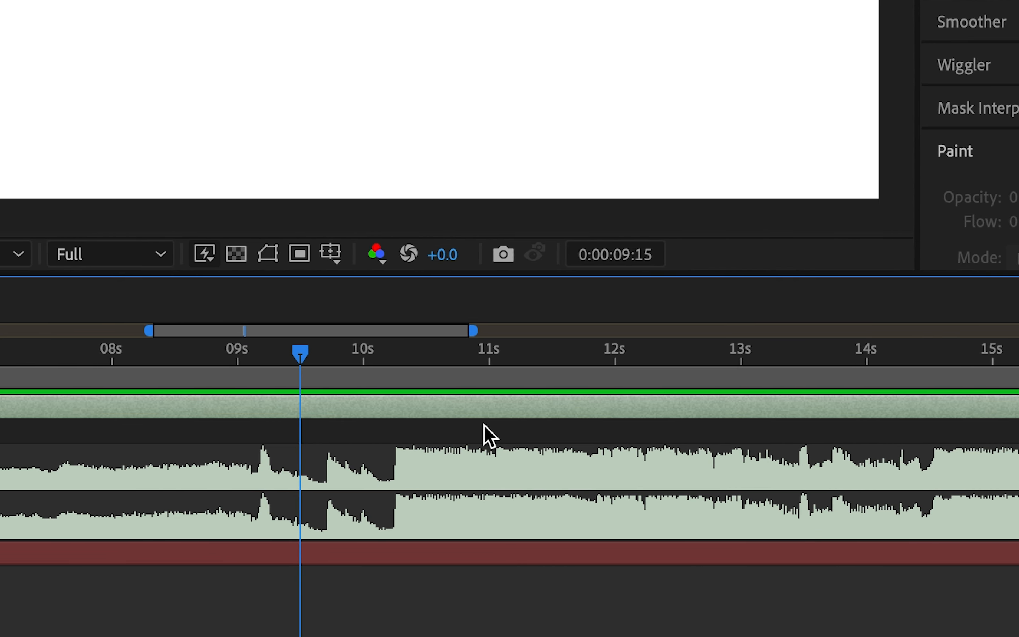
Step: Place the playhead at the start of the first waveform spike after 9 seconds, at 0:00:09:05
scroll(476, 433, right, 10)
alt+scroll(531, 434, down, 6)
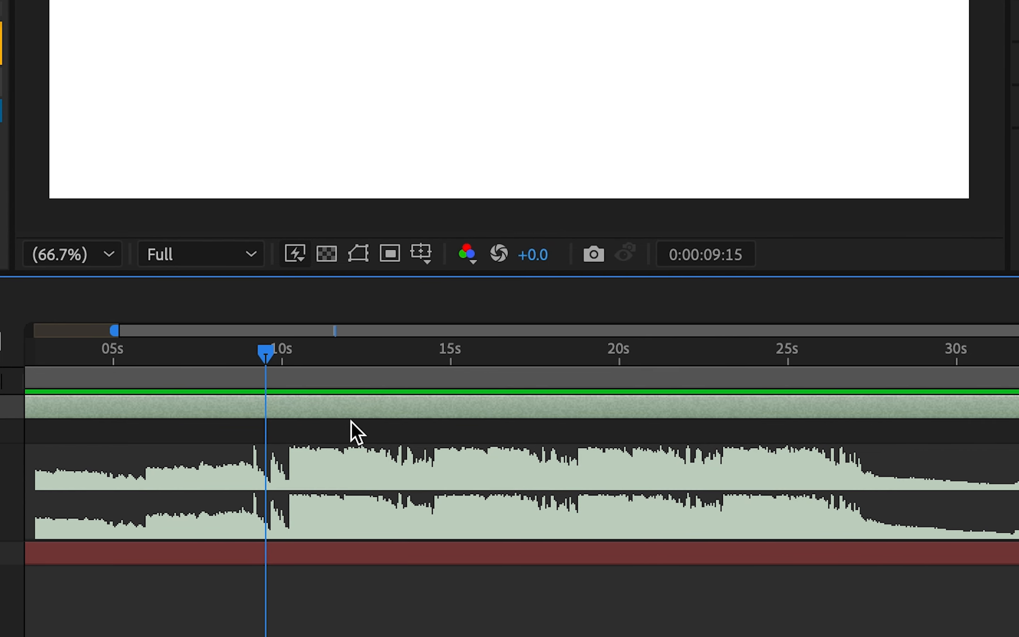
alt+scroll(352, 425, up, 8)
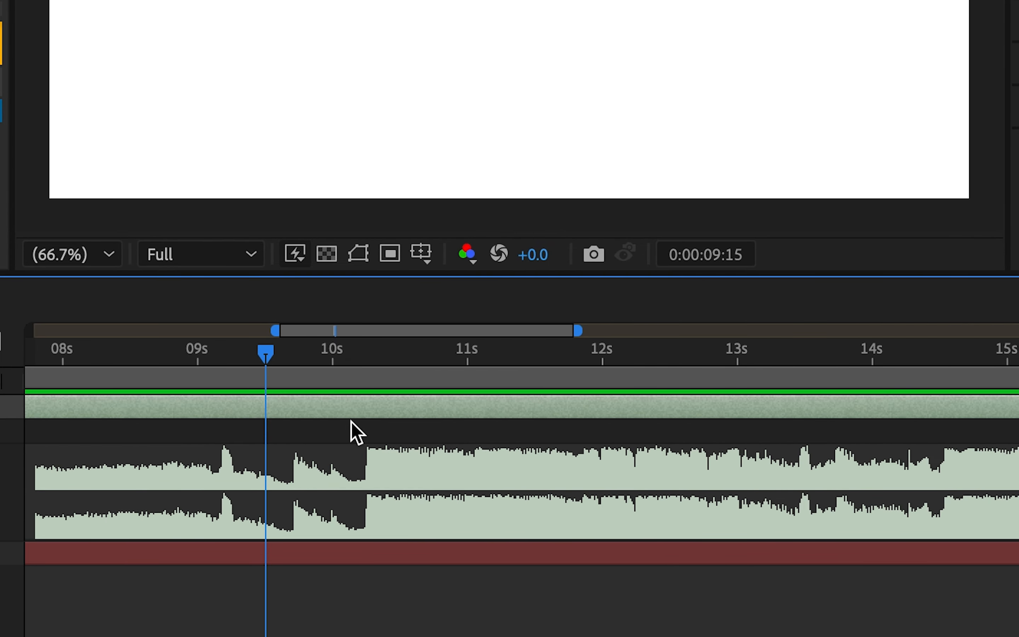
key(equal)
key(equal)
key(equal)
scroll(350, 420, left, 5)
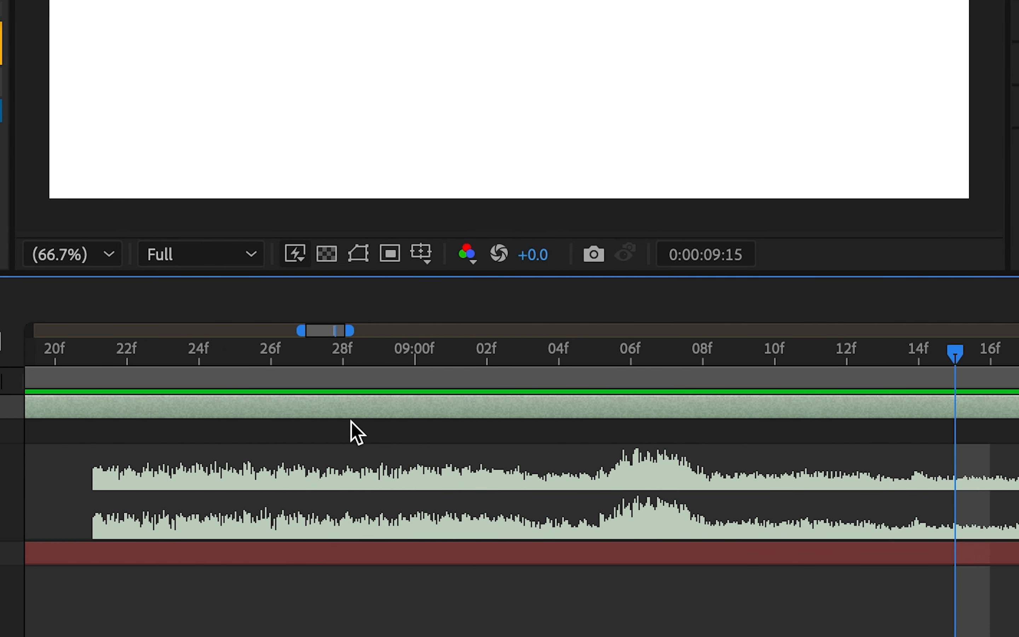
click(598, 354)
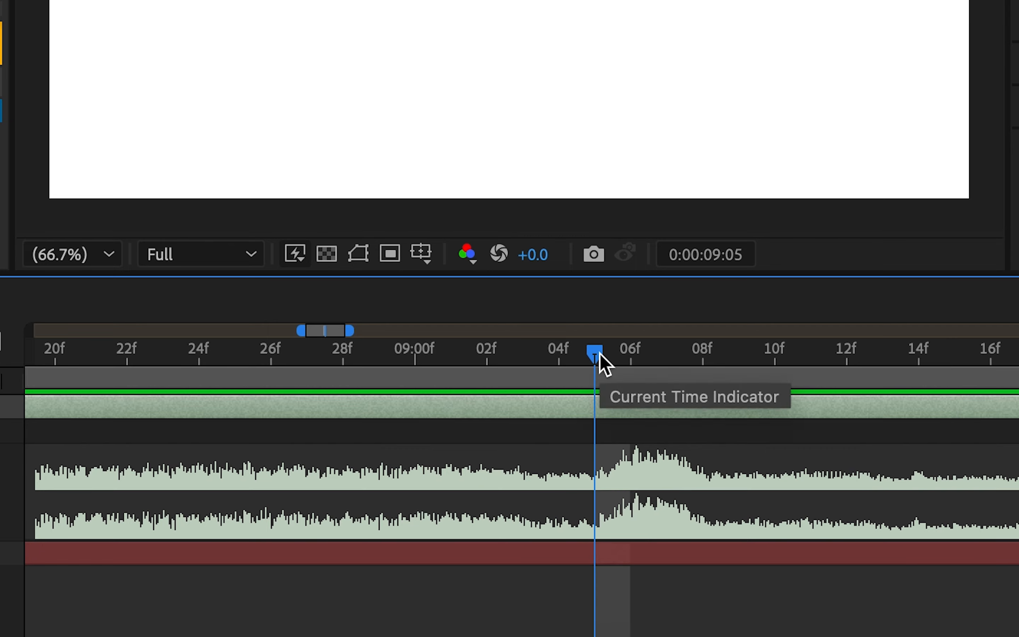
Step: Compare the waveform at full length with a frame-level close-up around the playhead at 0:00:09:05
key(minus)
key(minus)
key(minus)
key(minus)
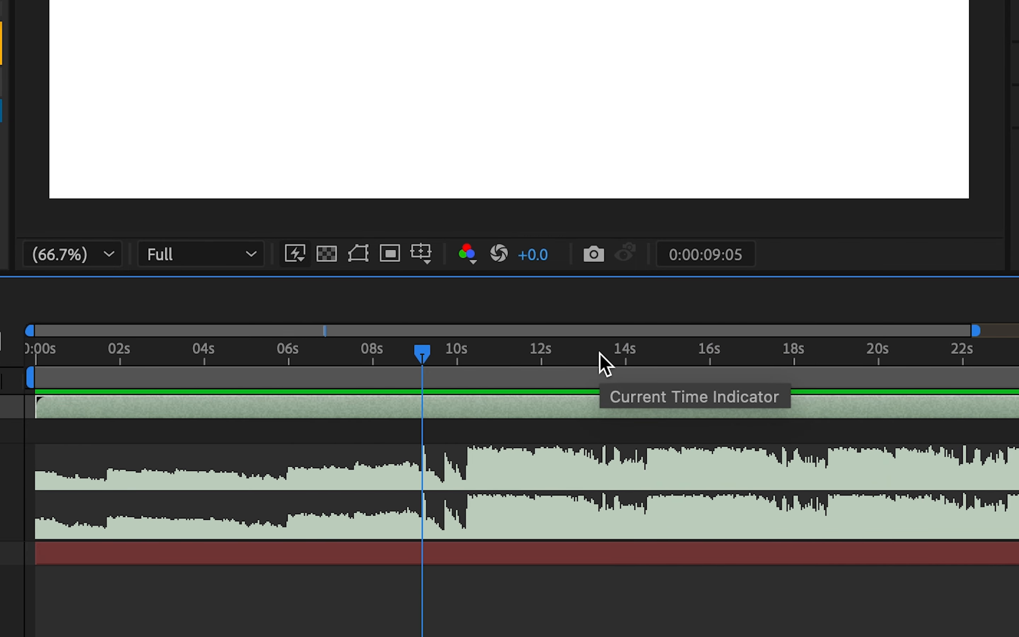
key(minus)
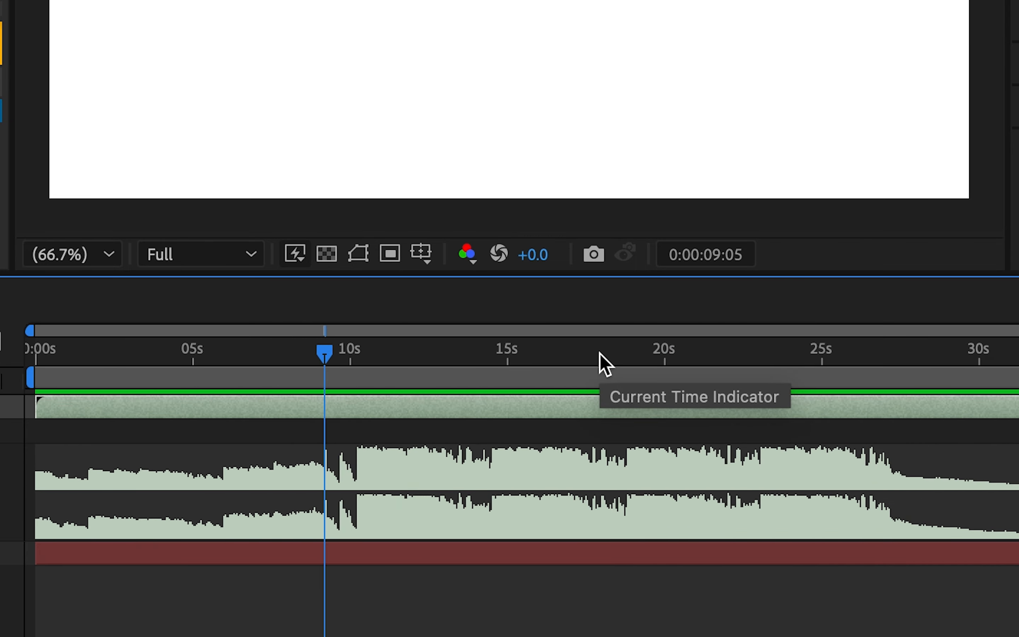
key(equal)
key(equal)
key(equal)
key(equal)
key(equal)
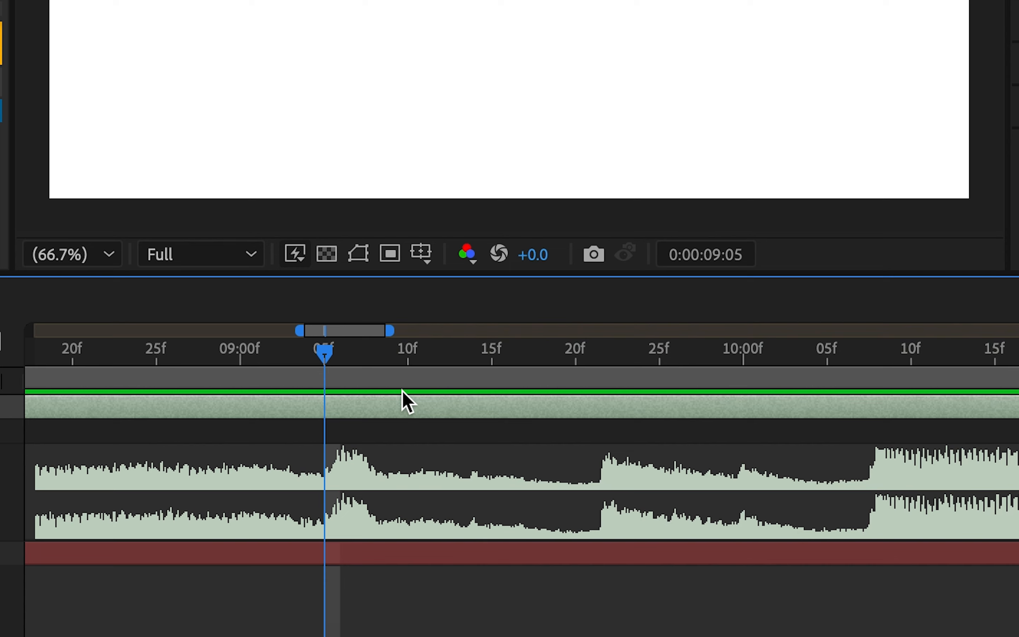
Step: Inspect the wider waveform around the first spike with the playhead at 0:00:09:03 and 0:00:08:23
click(290, 358)
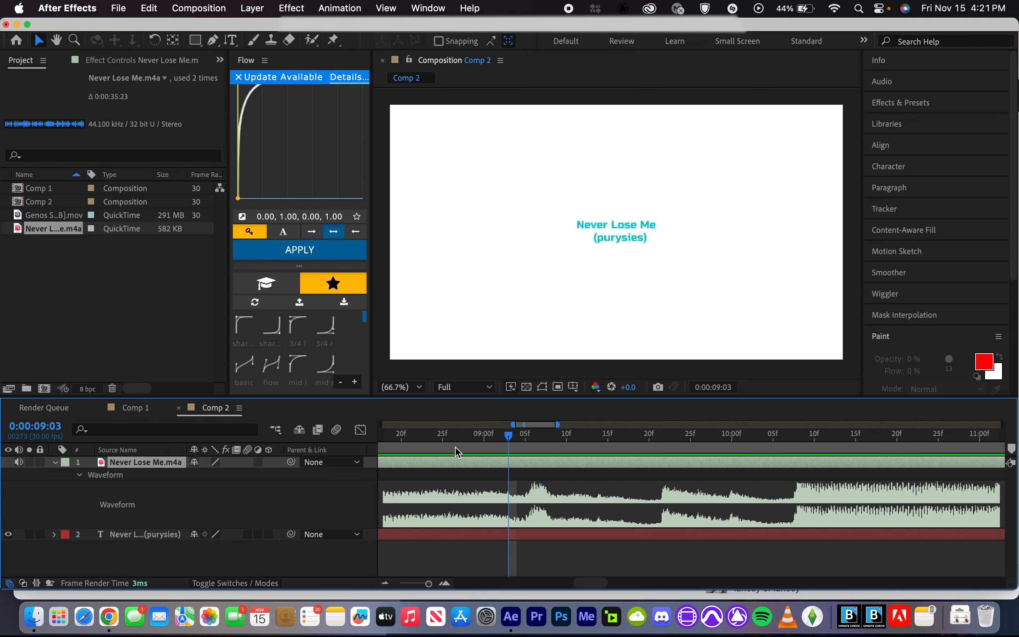
key(minus)
key(minus)
key(minus)
key(minus)
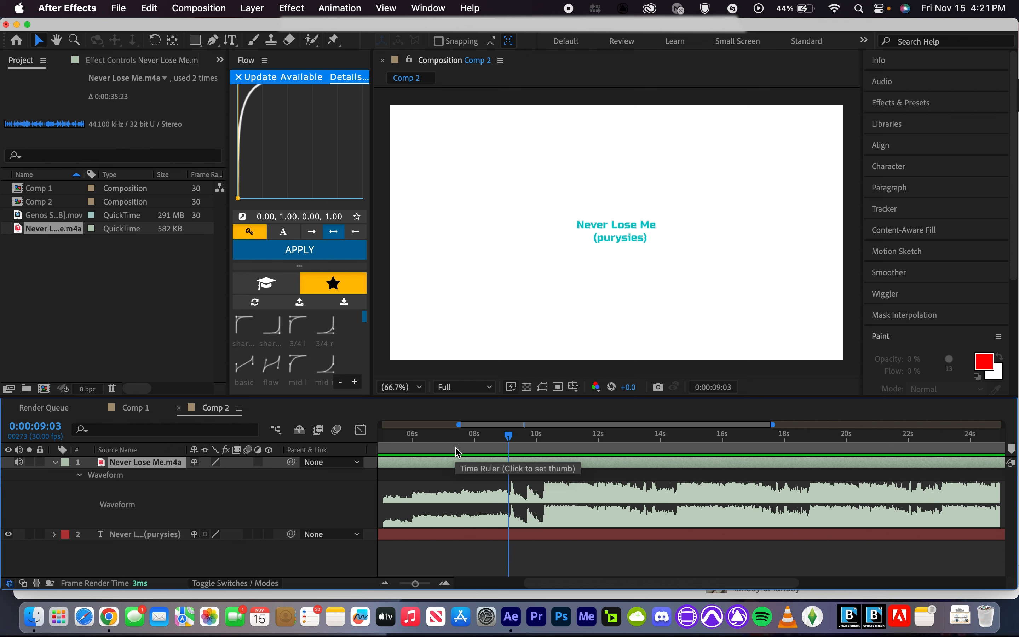
drag(386, 439, 523, 437)
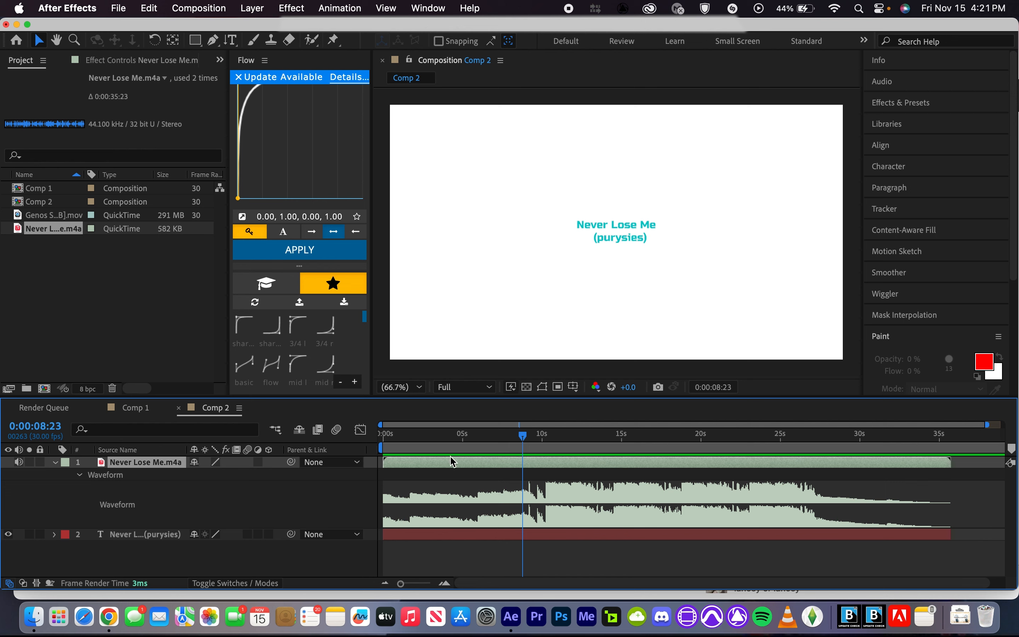
Step: Return the playhead to the start of the first waveform spike after 9 seconds, at 0:00:09:05
key(=)
key(=)
key(=)
key(=)
drag(562, 438, 575, 441)
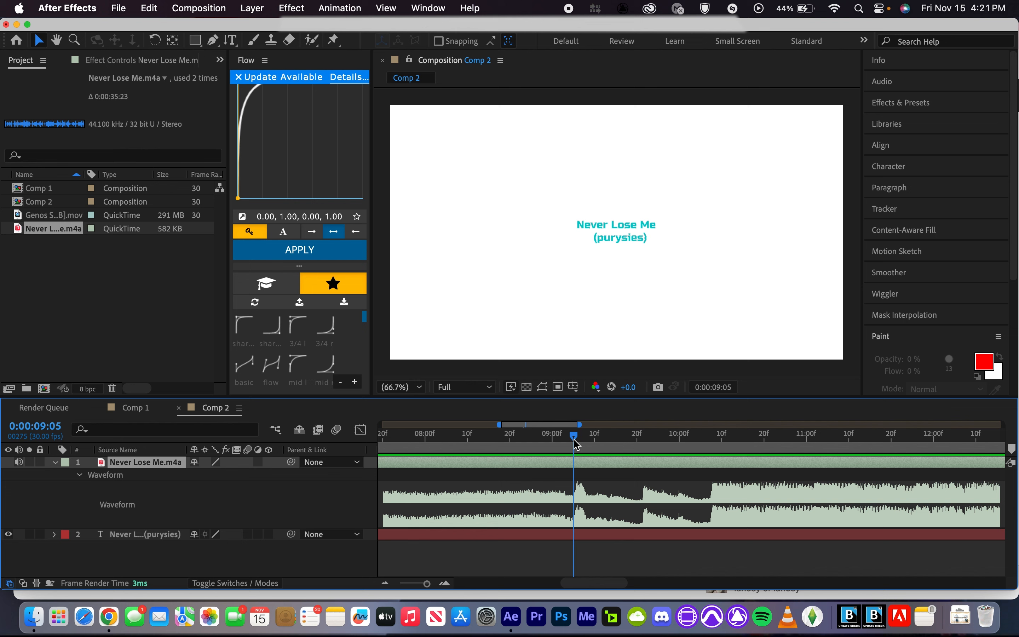
Step: Examine the first spike in the full-length waveform and again at close range around the playhead
key(-)
key(-)
key(-)
key(-)
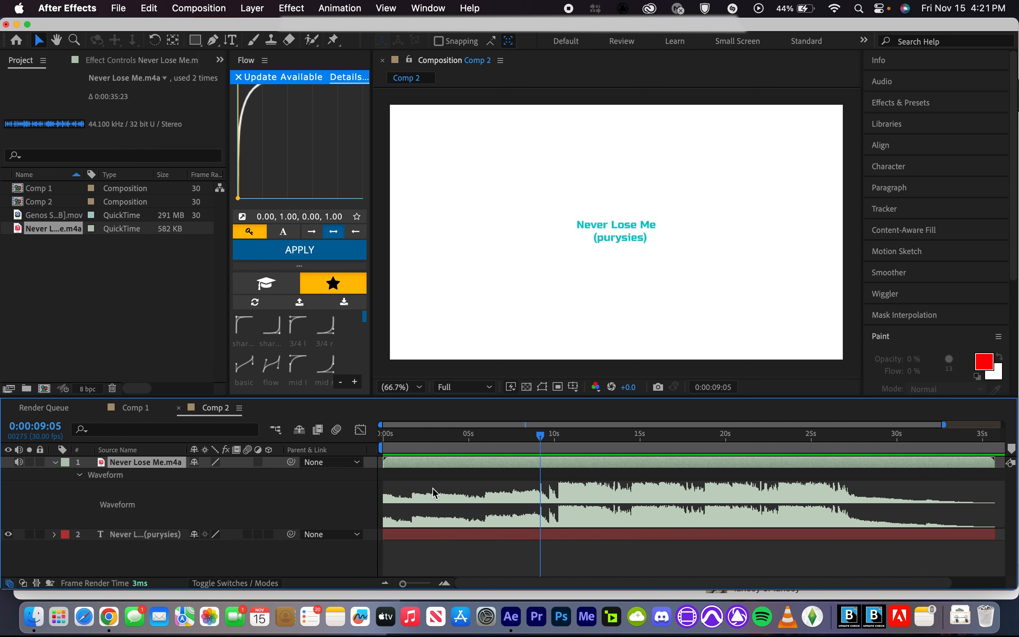
key(=)
key(=)
key(=)
key(=)
key(=)
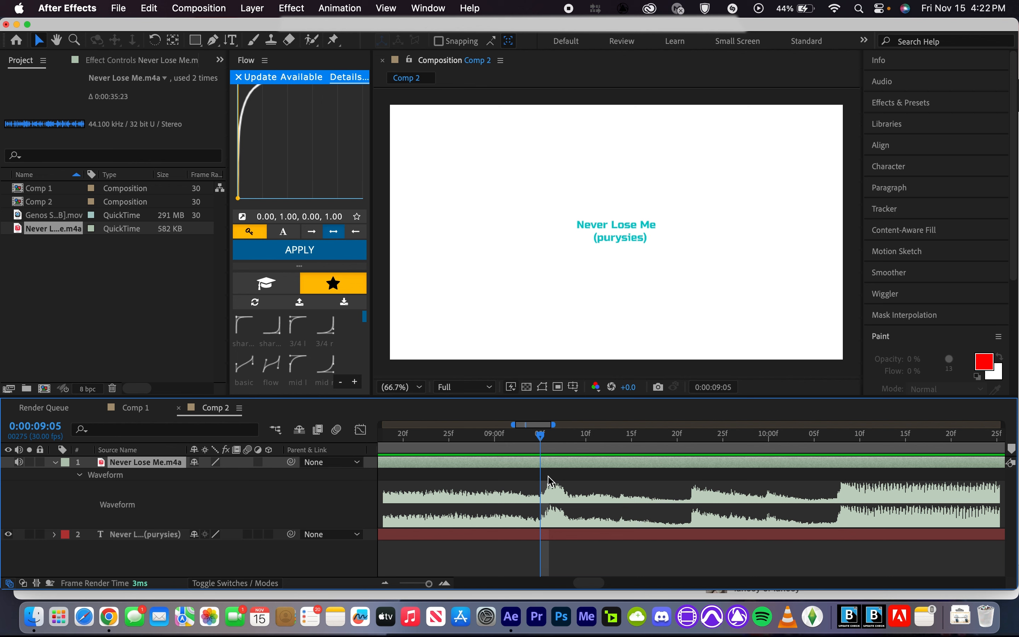
Step: Add a layer marker to the audio layer at 0:00:09:06, on the first waveform spike
mouse_move(542, 440)
mouse_down()
mouse_move(489, 444)
mouse_move(550, 452)
mouse_up()
key(space)
key(space)
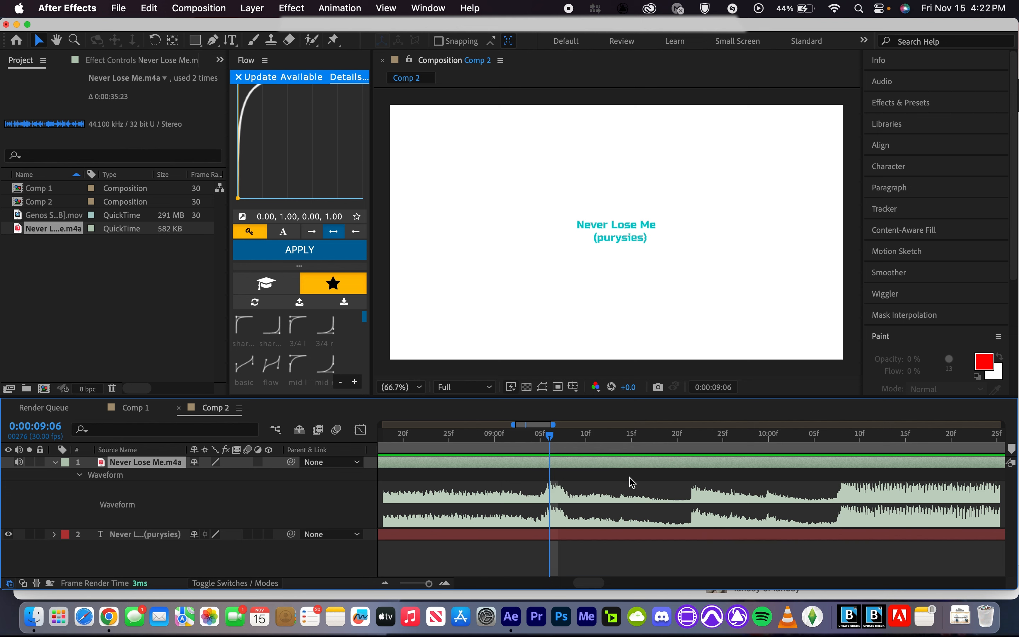
key(ctrl+8)
Step: Move the audio layer's marker to 0:00:09:05, where the first spike starts, and preview the beat from 0:00:09:02
click(543, 440)
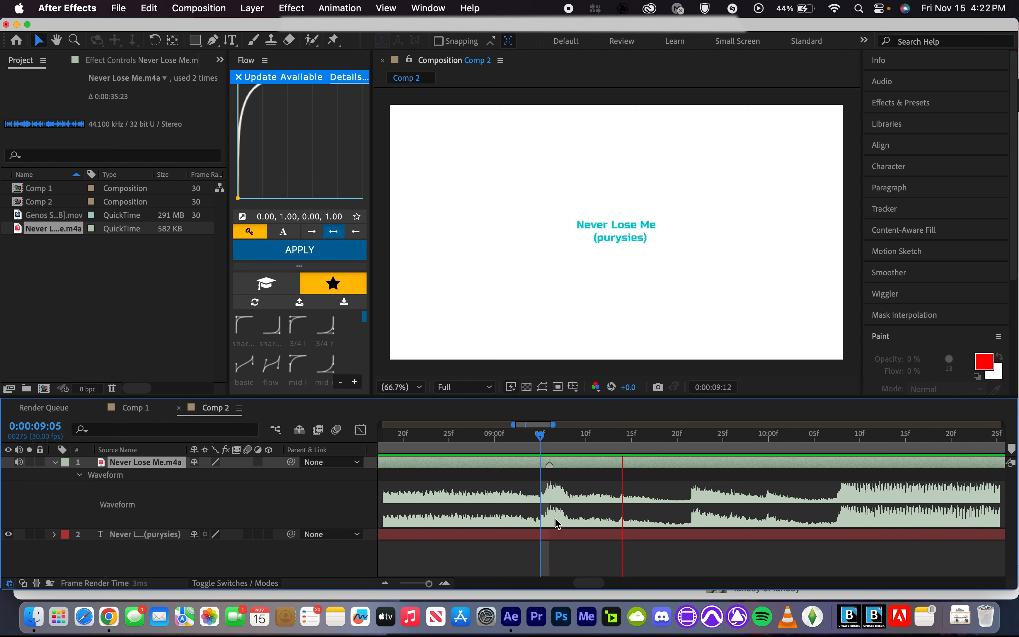
key(shift+Page_Down)
drag(542, 447, 548, 447)
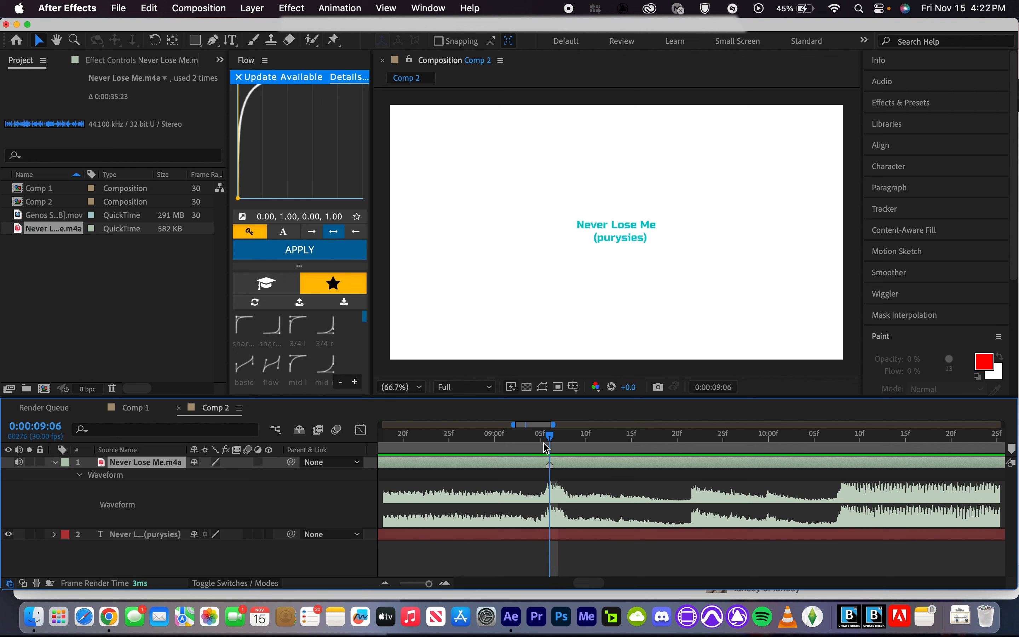
click(540, 441)
drag(550, 465, 541, 474)
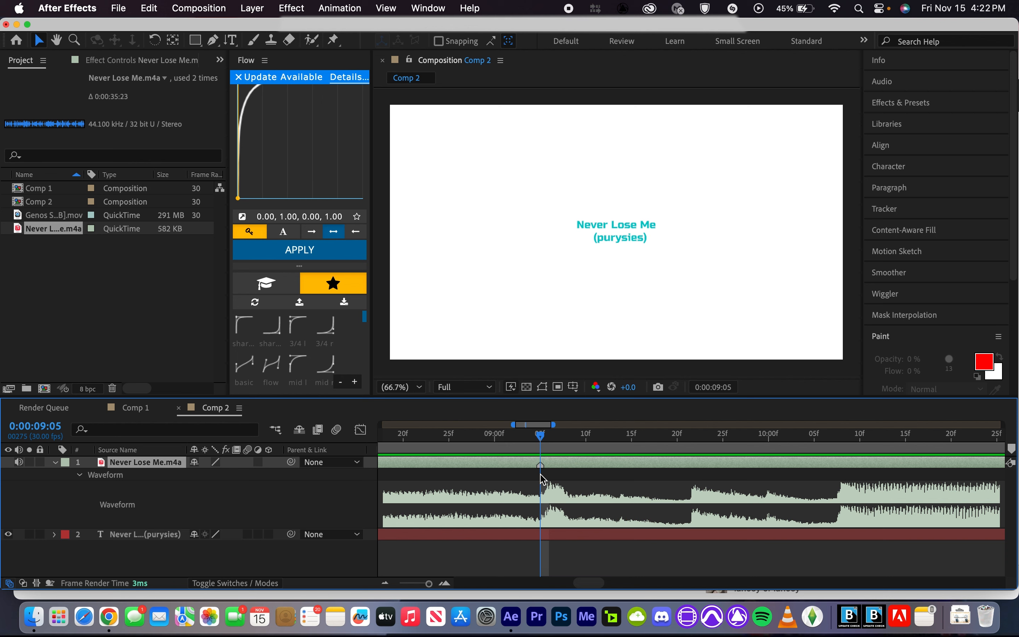
drag(541, 435, 521, 442)
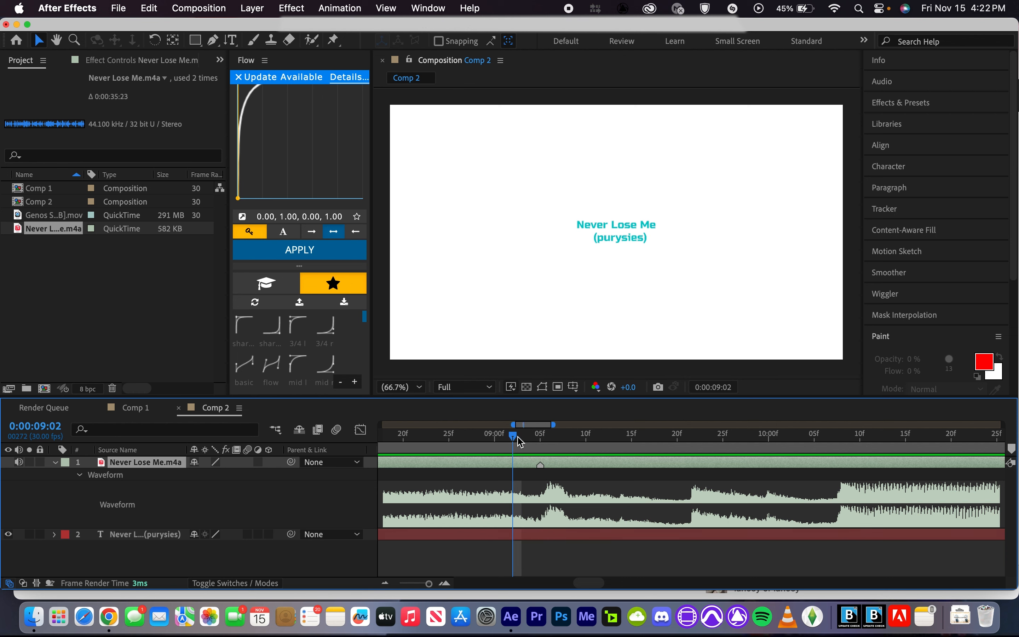
key(minus)
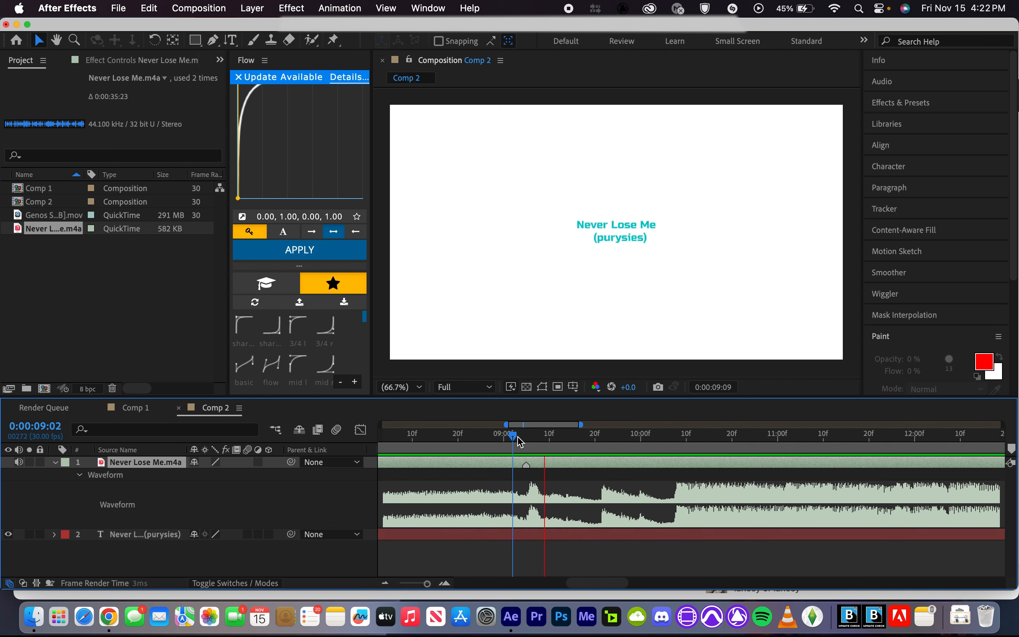
Step: Position the playhead on the second waveform spike, at 0:00:09:22
click(596, 438)
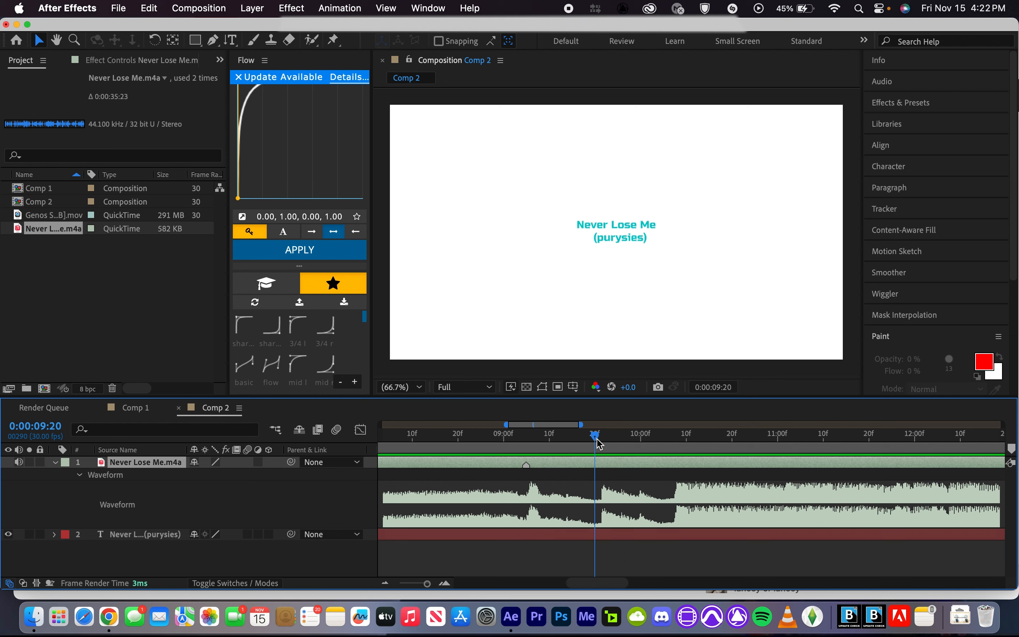
drag(597, 438, 600, 440)
key(equal)
key(equal)
click(610, 441)
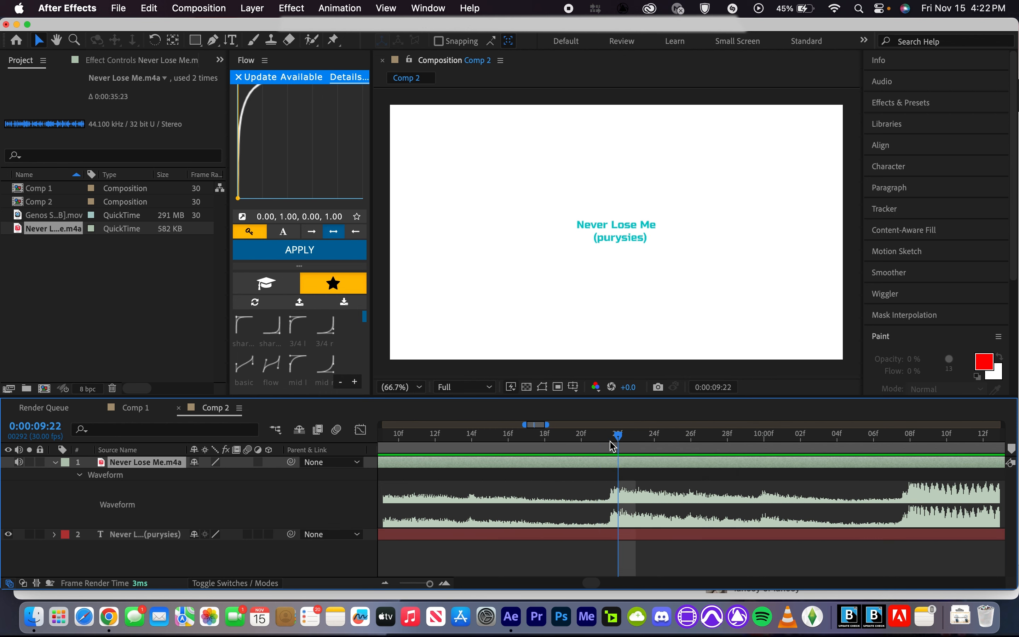
Step: Compare the second spike at 0:00:09:22 with the first spike at 0:00:09:06 at several timeline zoom levels
key(minus)
key(minus)
key(minus)
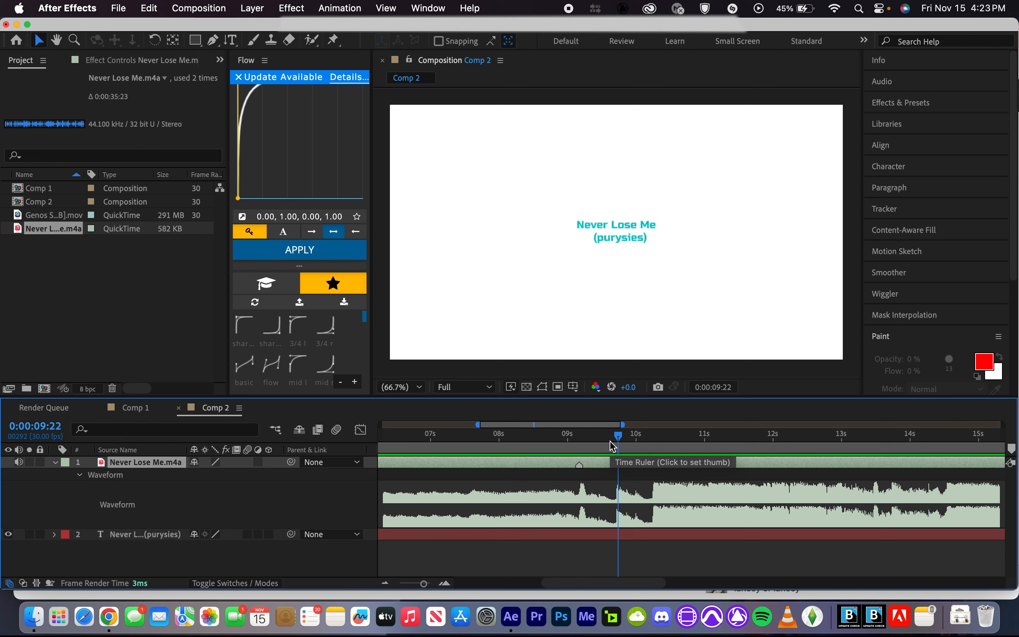
key(equal)
key(equal)
key(equal)
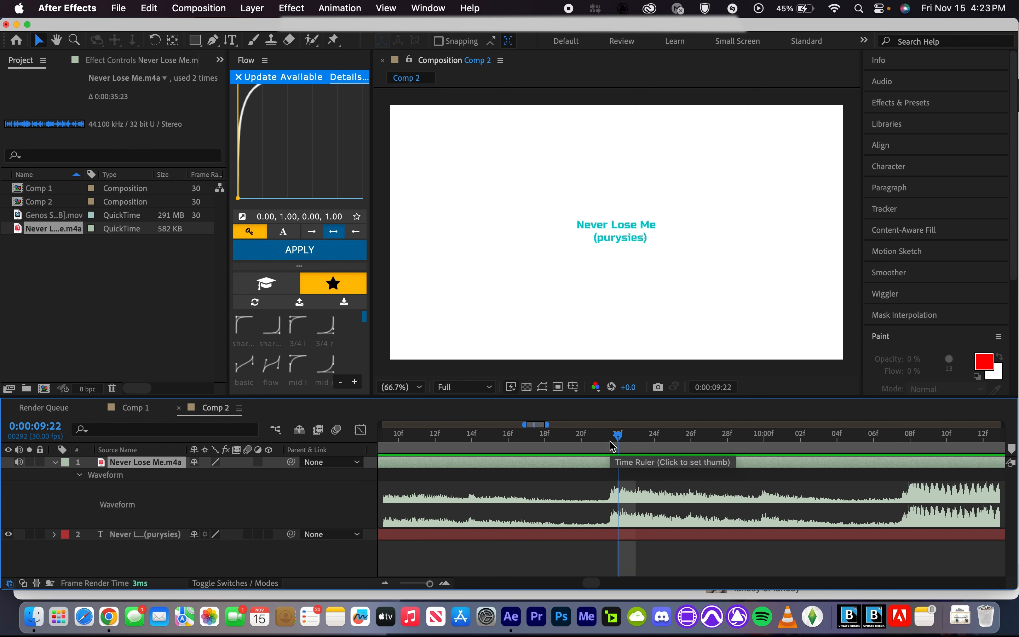
key(minus)
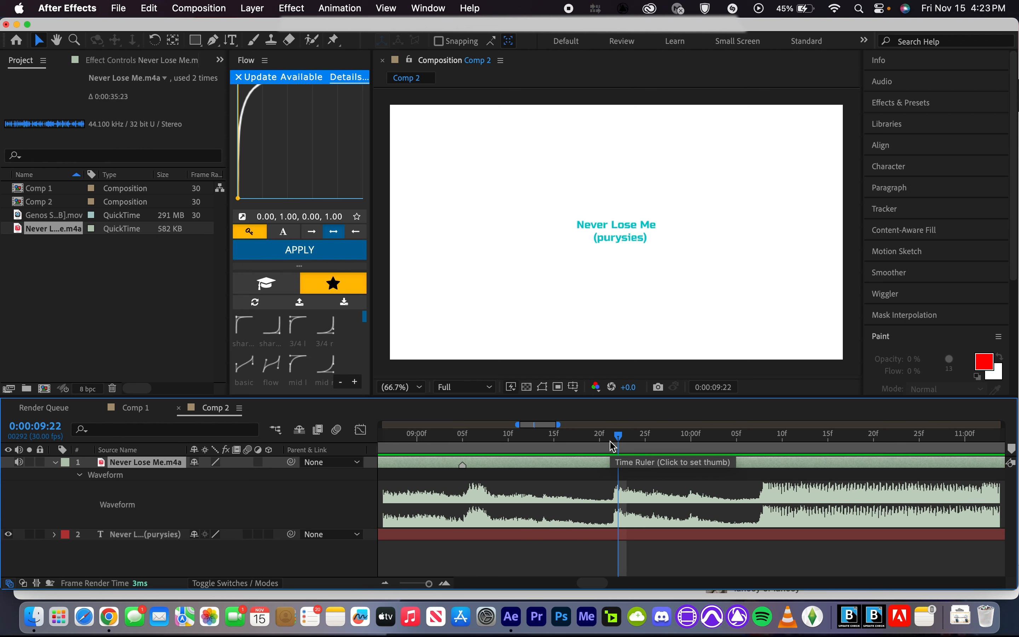
drag(620, 447, 471, 464)
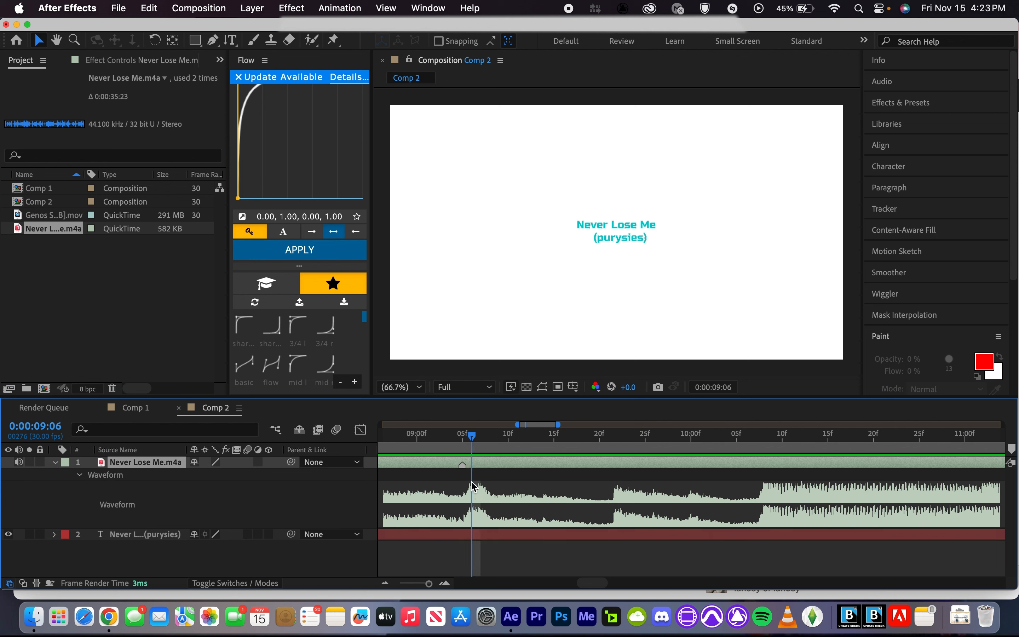
click(618, 438)
drag(618, 438, 619, 443)
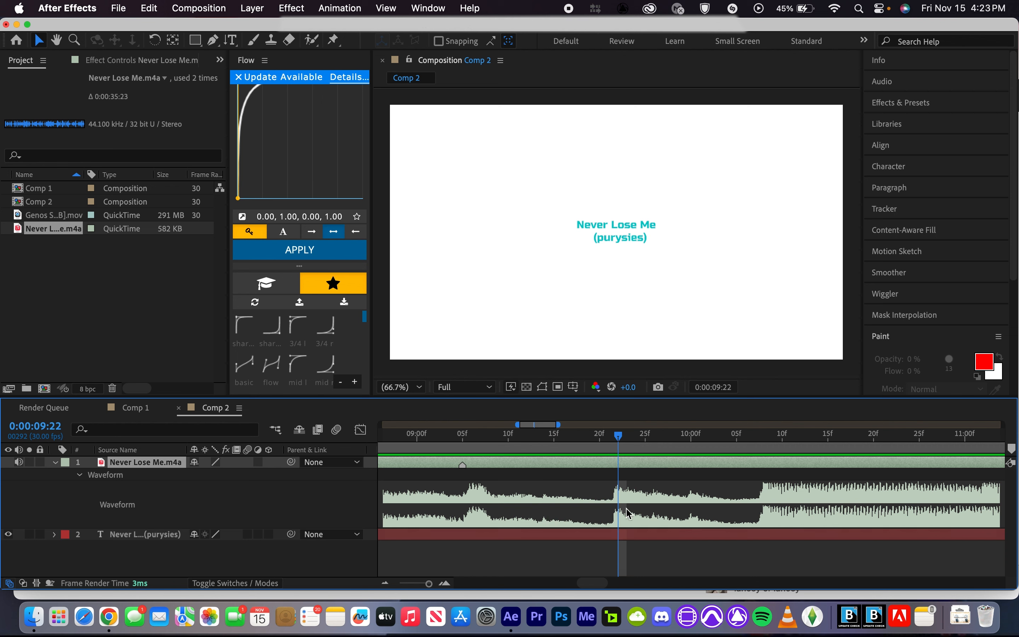
Step: Add a layer marker at 0:00:09:21, where the second spike starts, and preview the beat from 0:00:09:18
key(equal)
key(equal)
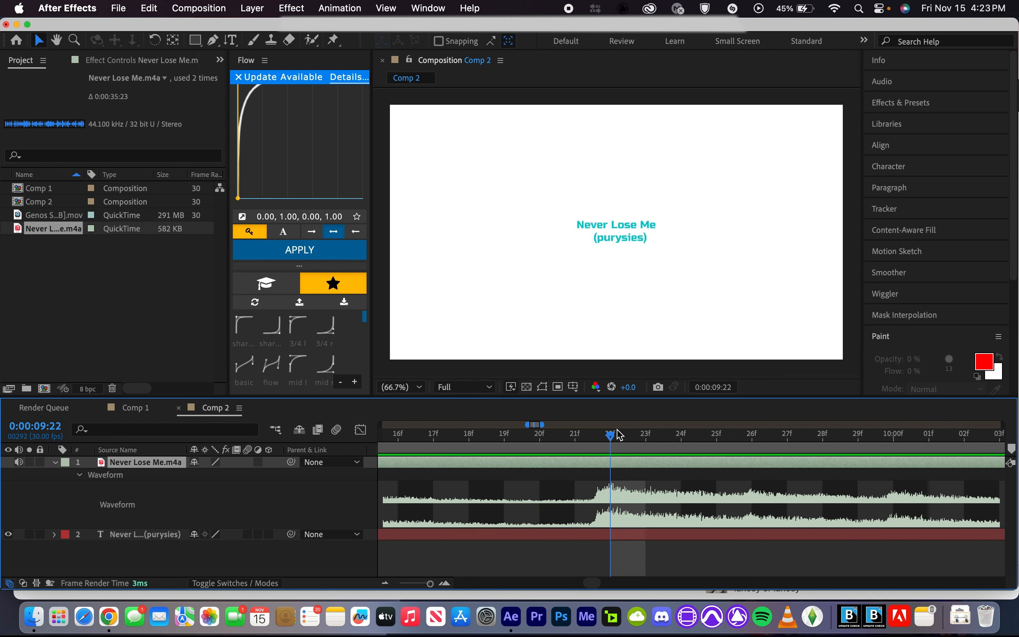
mouse_move(590, 445)
mouse_down()
mouse_move(614, 447)
mouse_move(589, 454)
mouse_up()
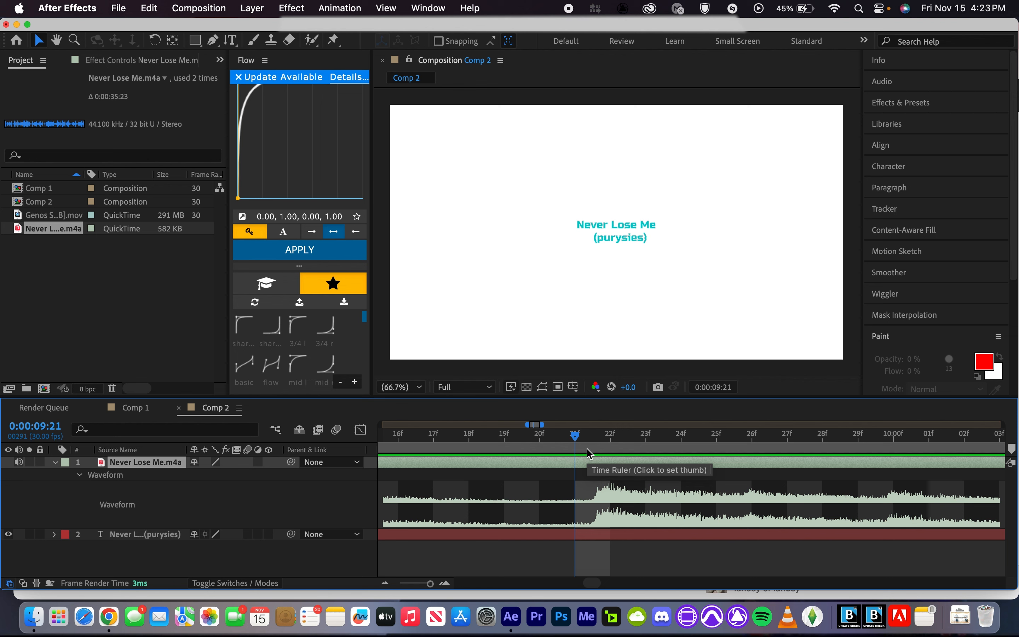
key(minus)
key(minus)
key(minus)
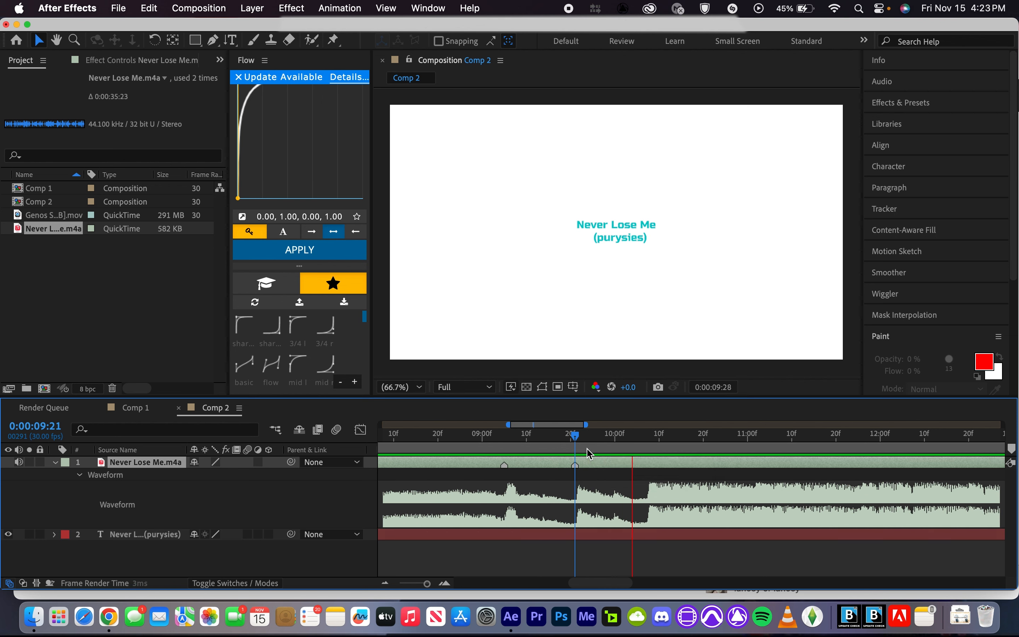
click(562, 444)
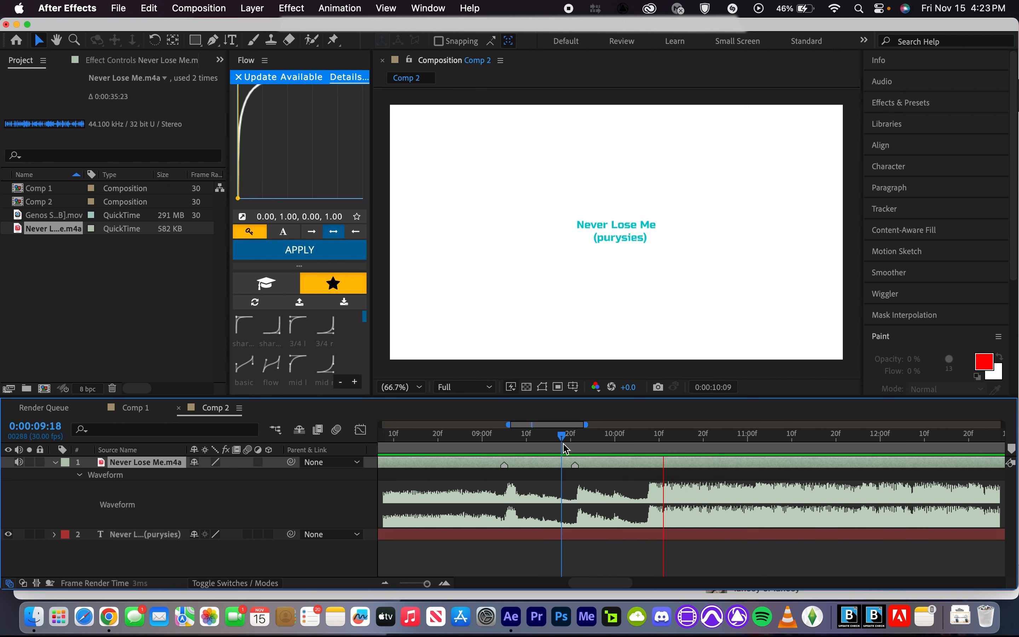
Step: Add a layer marker at 0:00:10:07, where the sustained loud section starts, and preview the song from there
drag(564, 445, 650, 438)
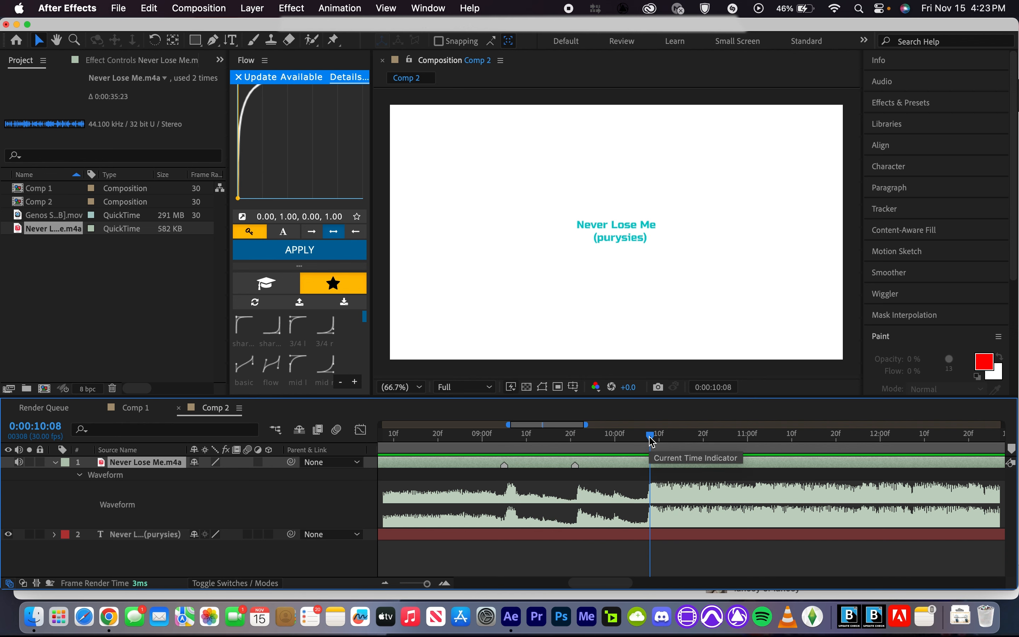
key(equal)
drag(650, 440, 647, 439)
key(space)
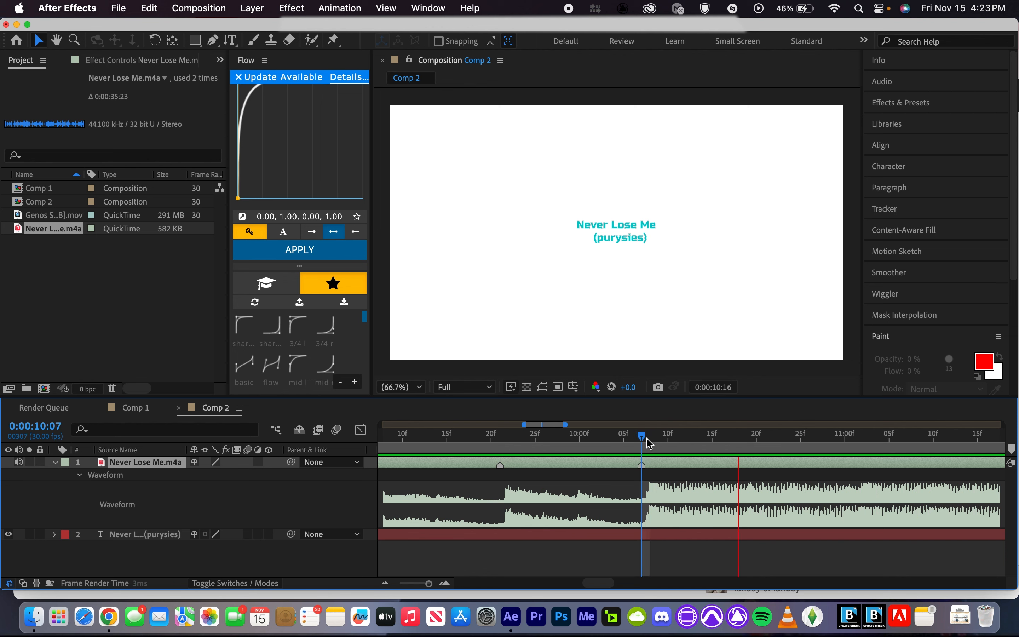
key(space)
Step: Review the three layer markers against the waveform over the whole length of the song
key(minus)
key(minus)
key(minus)
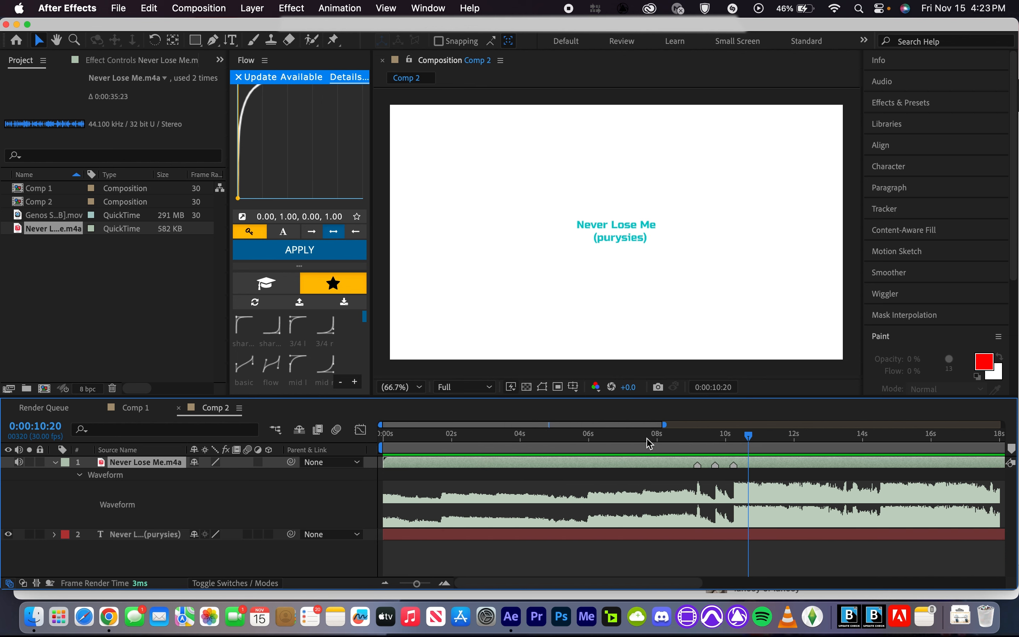
scroll(674, 465, right, 5)
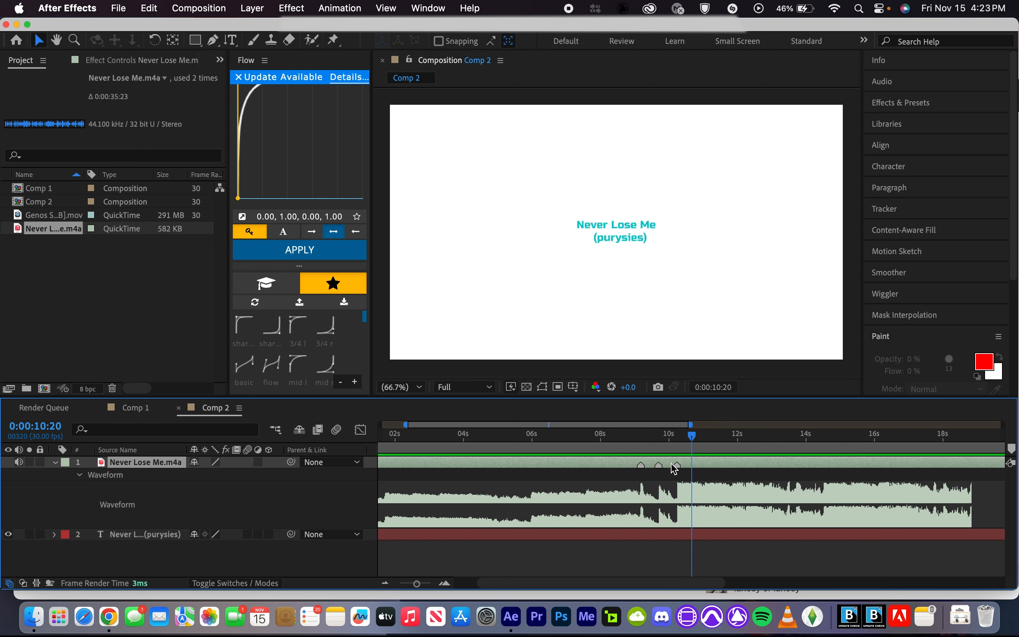
key(minus)
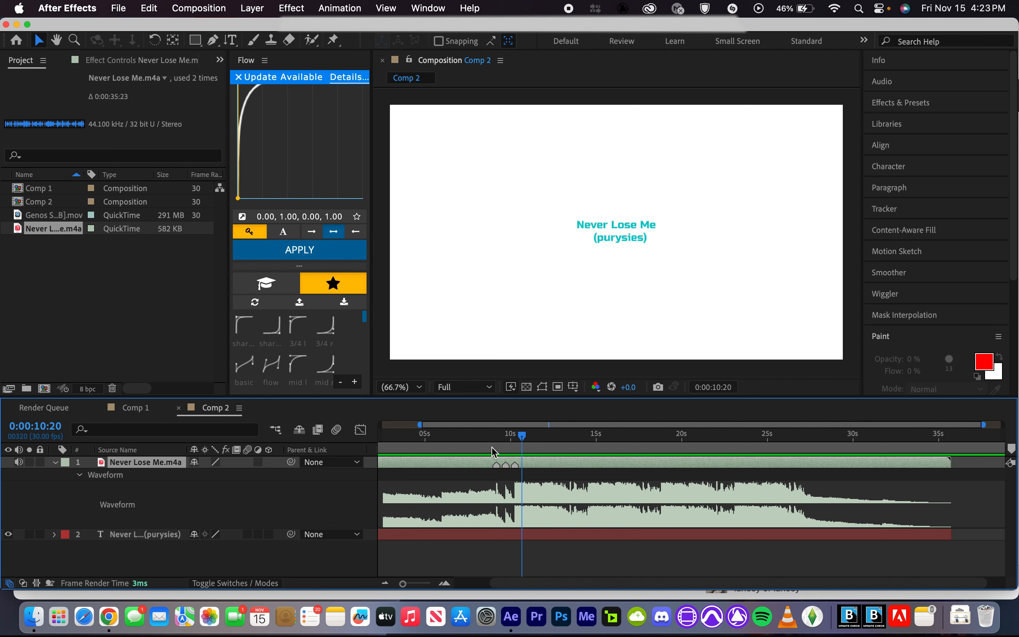
Step: Move the playhead back to the first layer marker, at 0:00:09:05
click(494, 438)
key(equal)
key(equal)
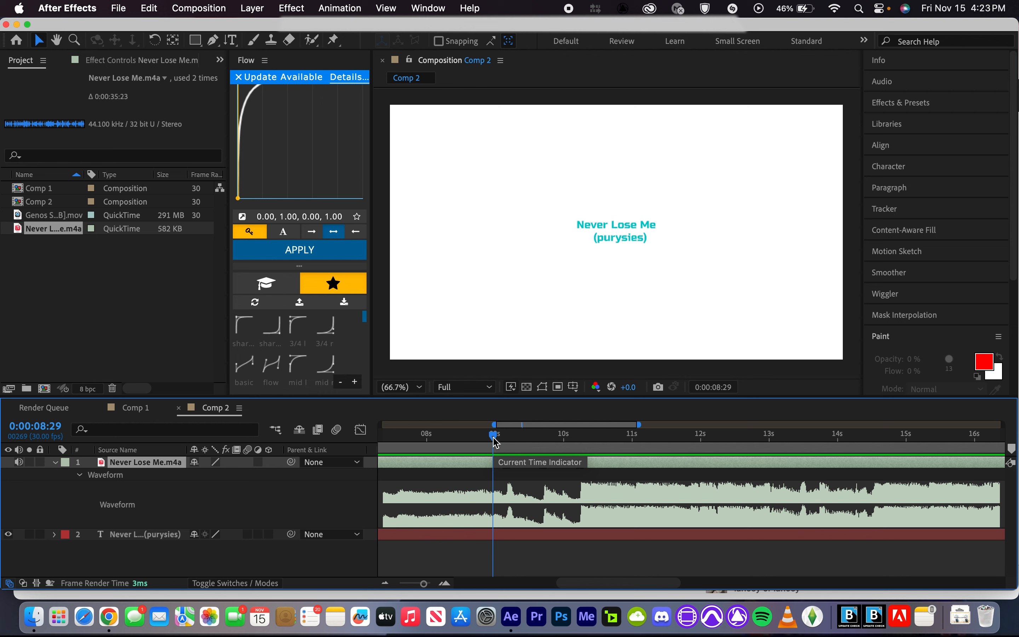
drag(496, 442, 507, 439)
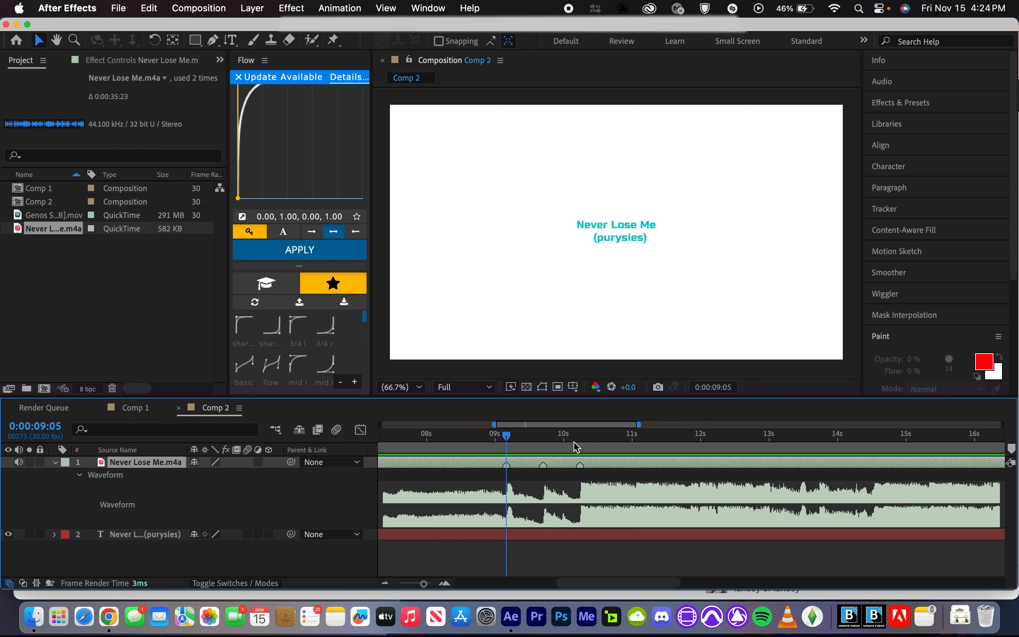
Step: Place the playhead at 0:00:10:12, just past the third marker, and check the markers close up and at full length
key(minus)
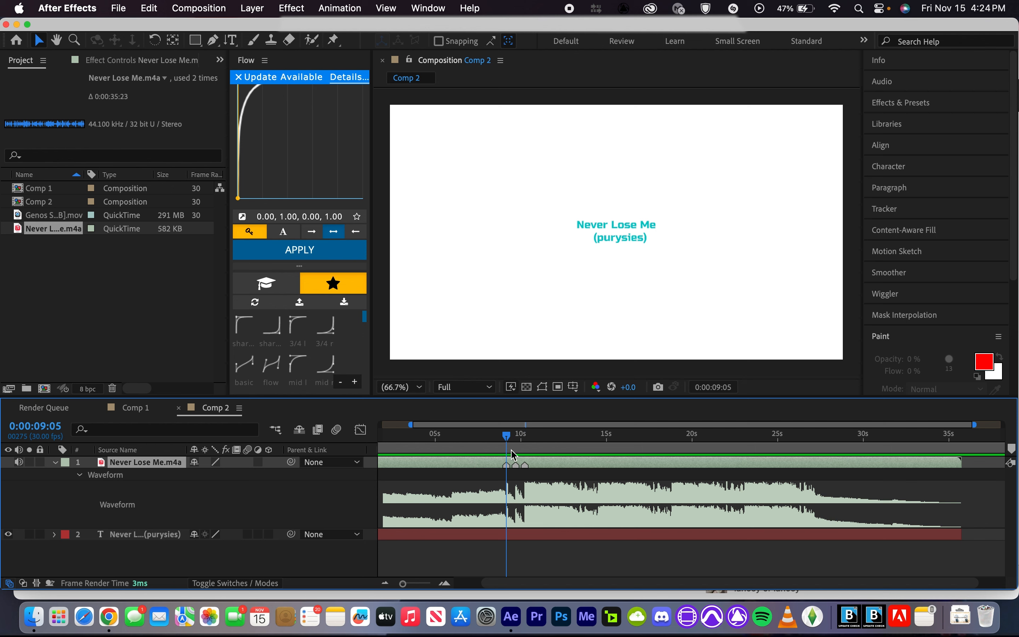
scroll(471, 460, left, 3)
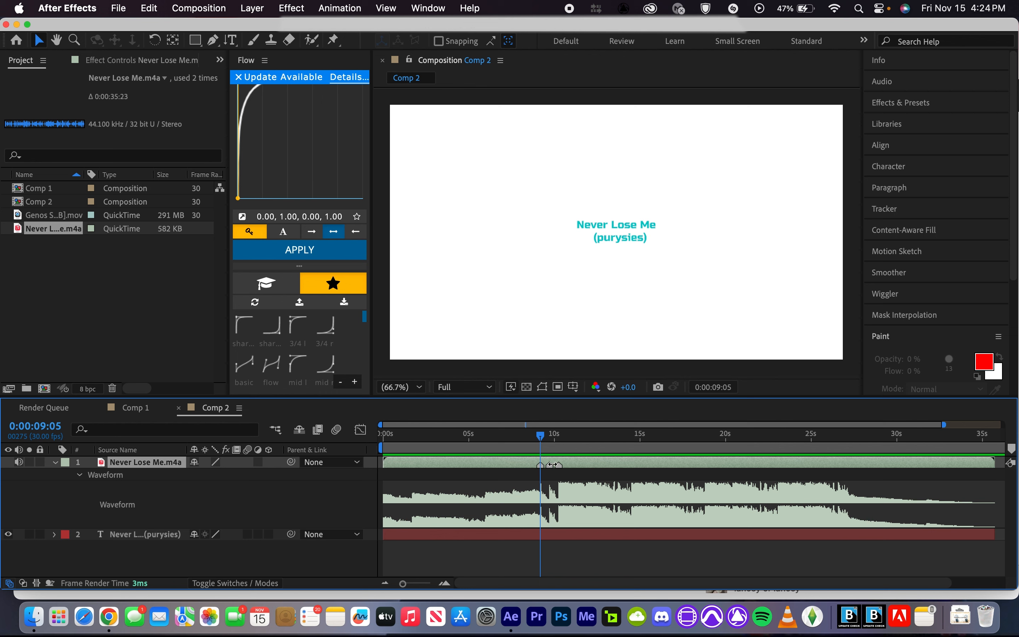
click(562, 441)
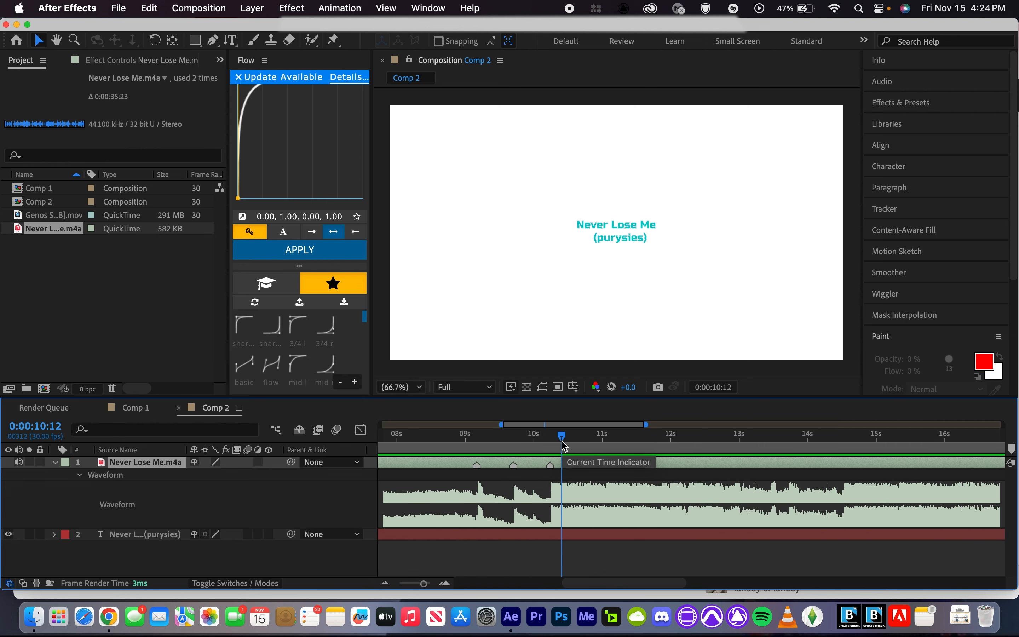
scroll(562, 471, up, 5)
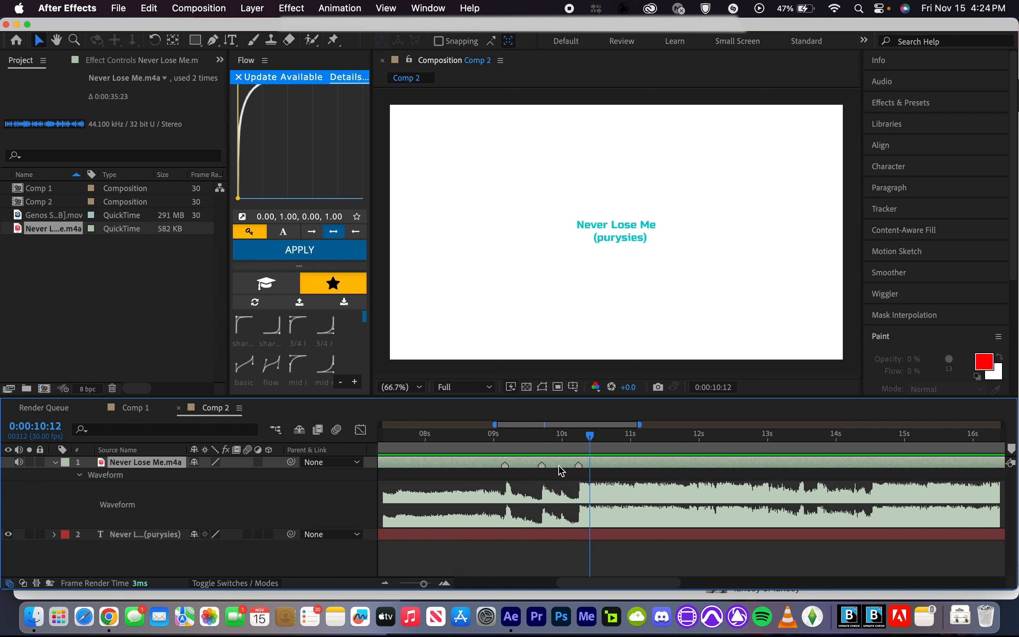
scroll(687, 465, down, 5)
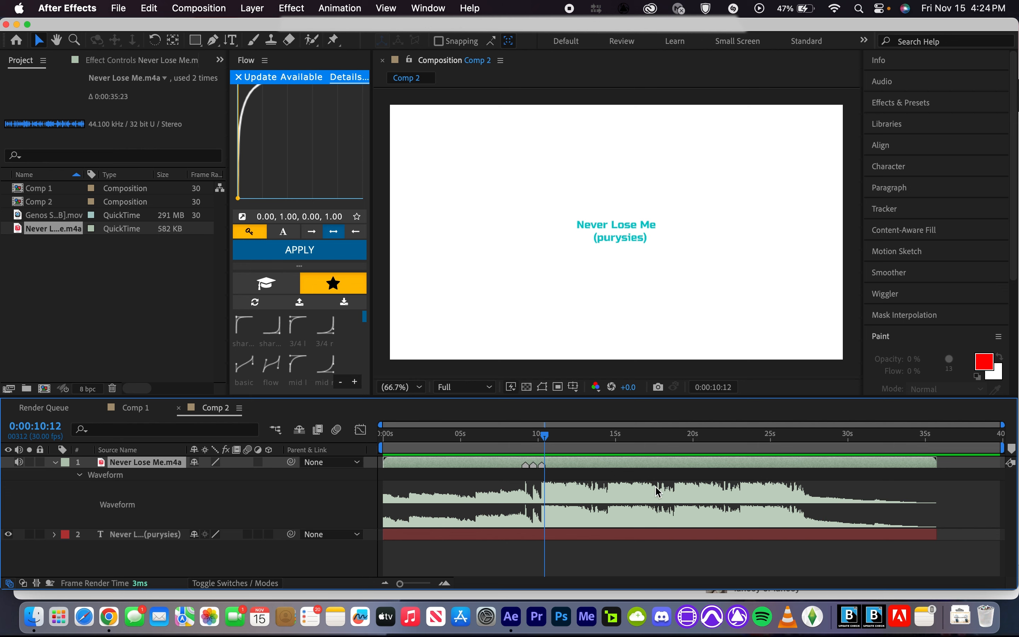
Step: Preview the loud section and add layer markers to the song at 0:00:18:24 and at the drop-off at 0:00:27:03
key(space)
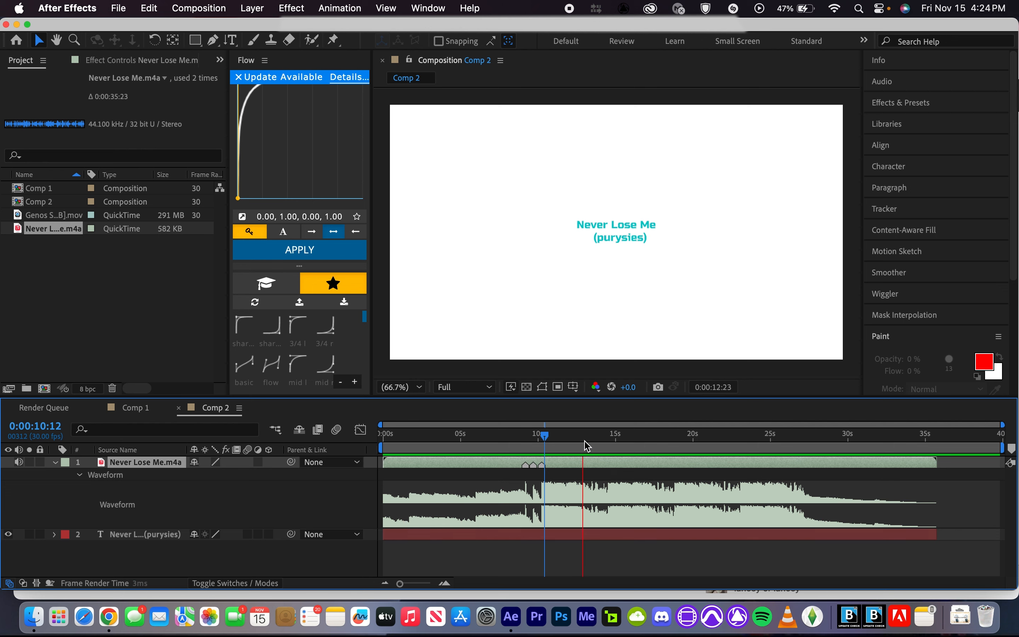
key(space)
scroll(688, 455, up, 4)
click(632, 440)
key(minus)
key(minus)
click(809, 440)
key(equal)
key(equal)
key(equal)
click(750, 436)
key(minus)
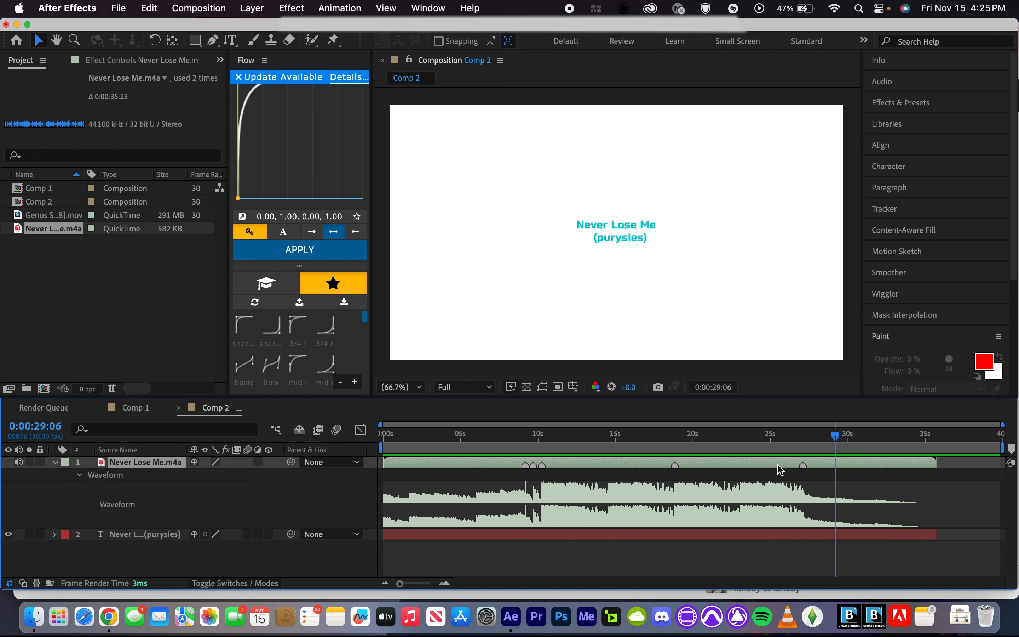
key(equal)
key(minus)
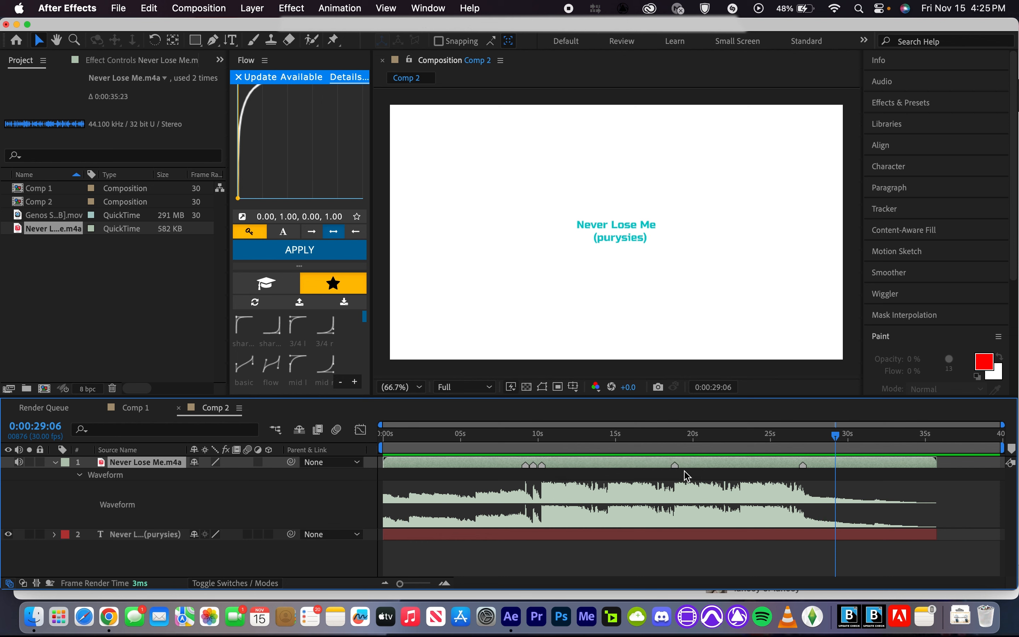
Step: Scrub around the layer marker at 0:00:18:24 and set that marker's label to Yellow
click(655, 438)
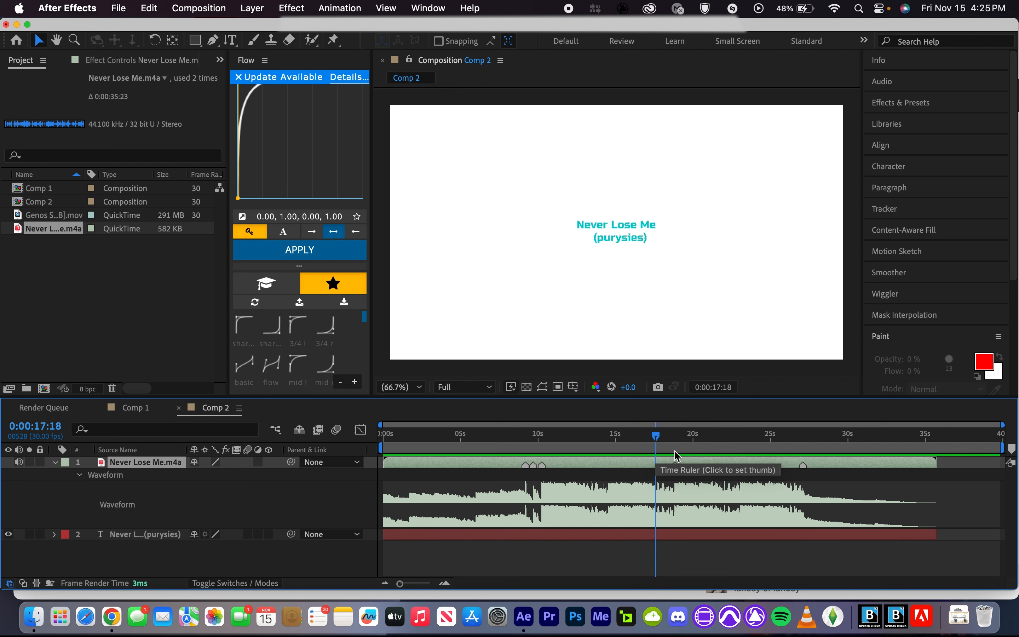
drag(538, 448, 673, 443)
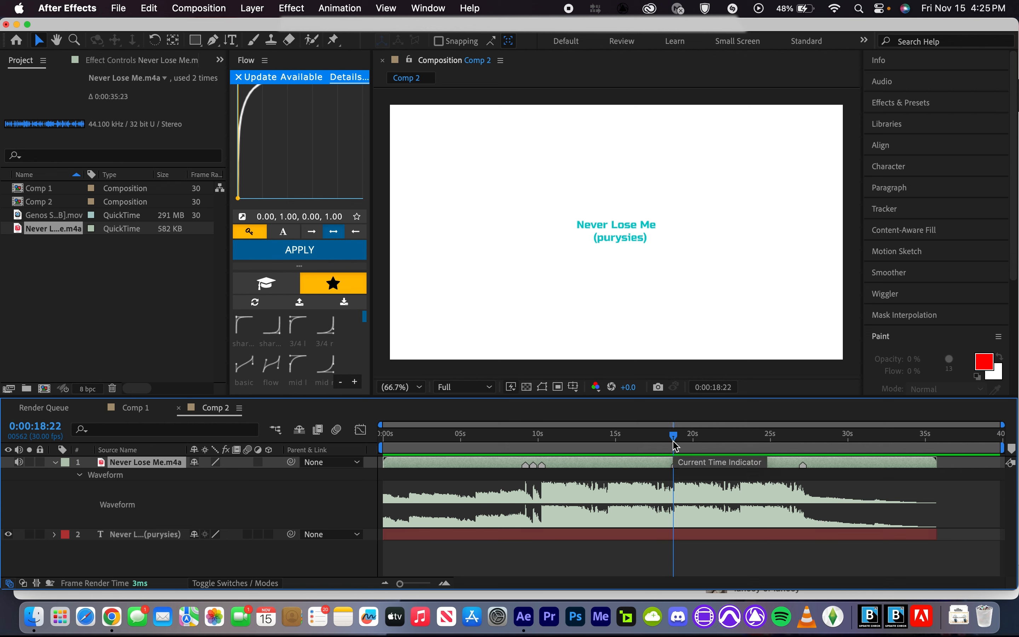
mouse_move(675, 446)
mouse_down()
mouse_move(687, 442)
mouse_move(672, 443)
mouse_up()
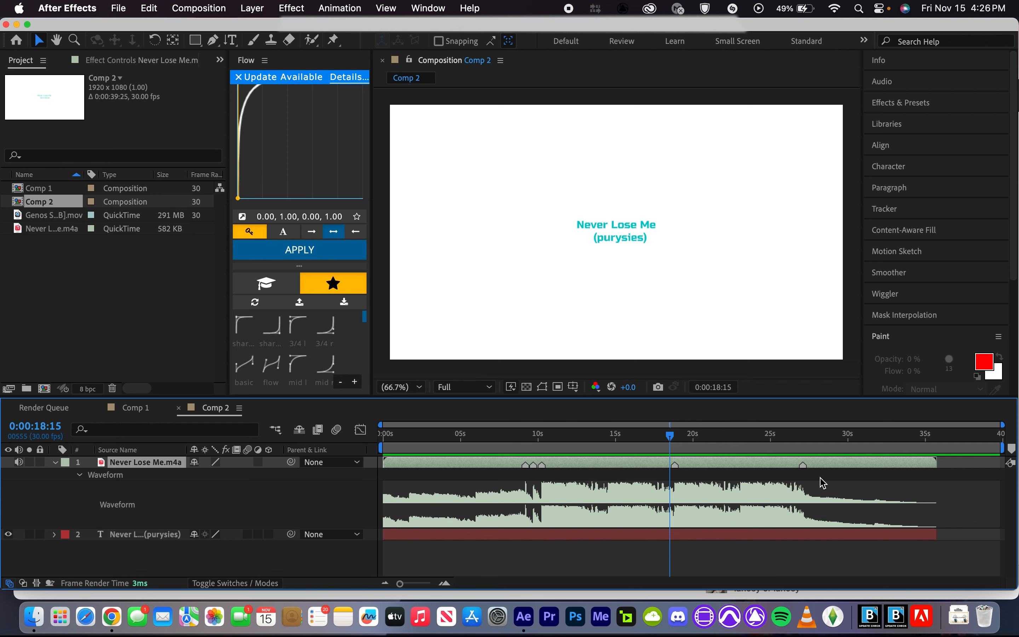
double_click(674, 466)
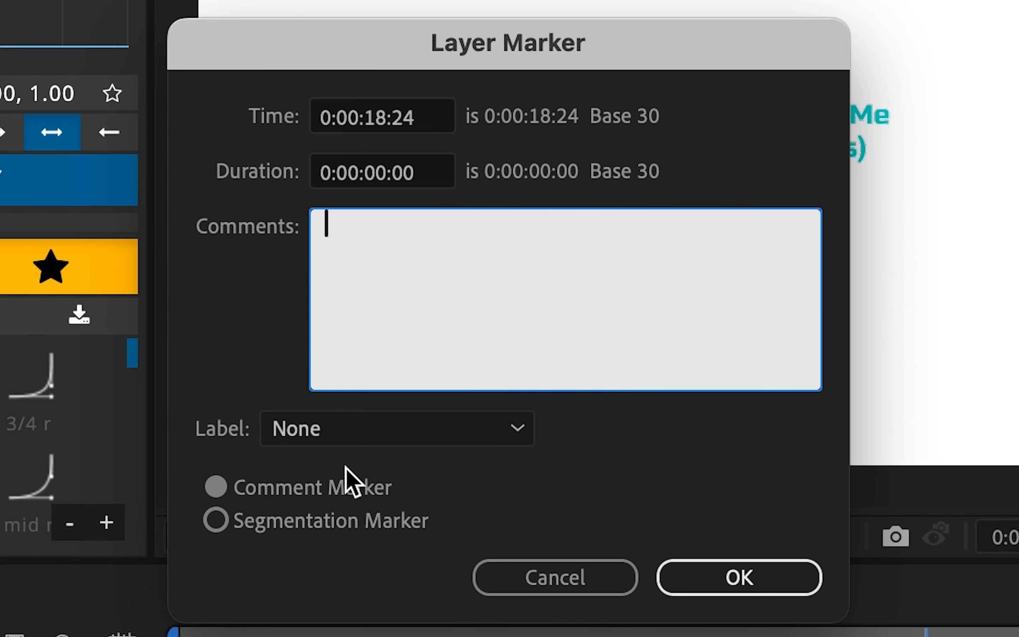
click(321, 436)
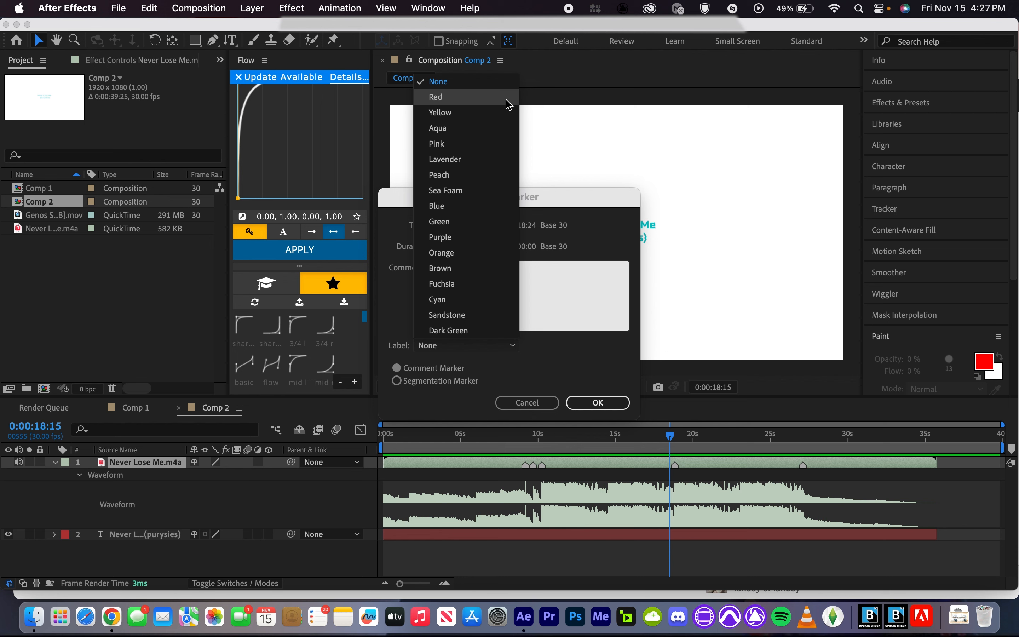
click(505, 113)
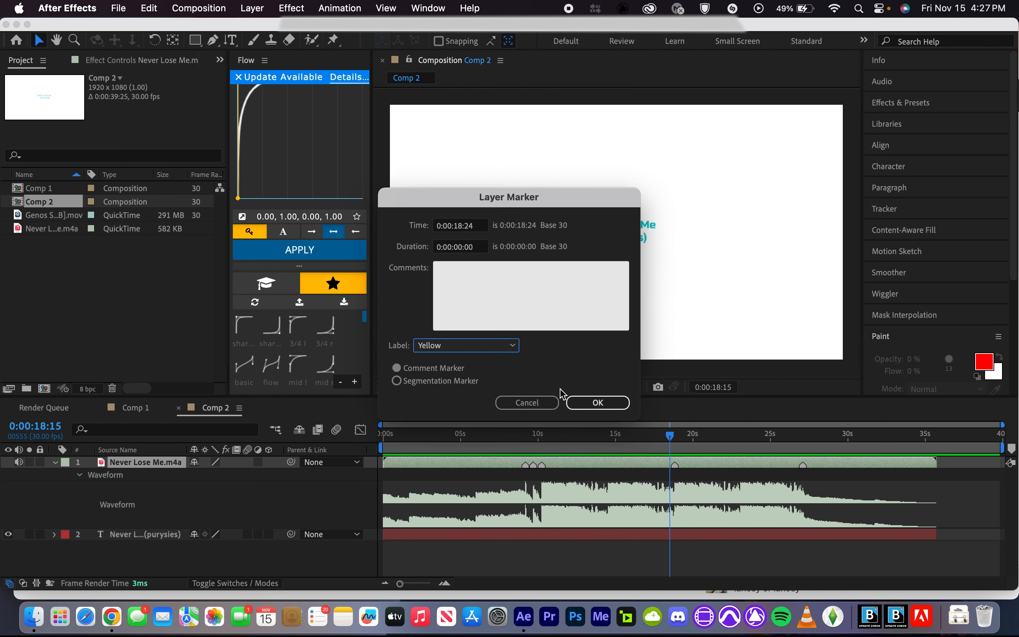
click(597, 403)
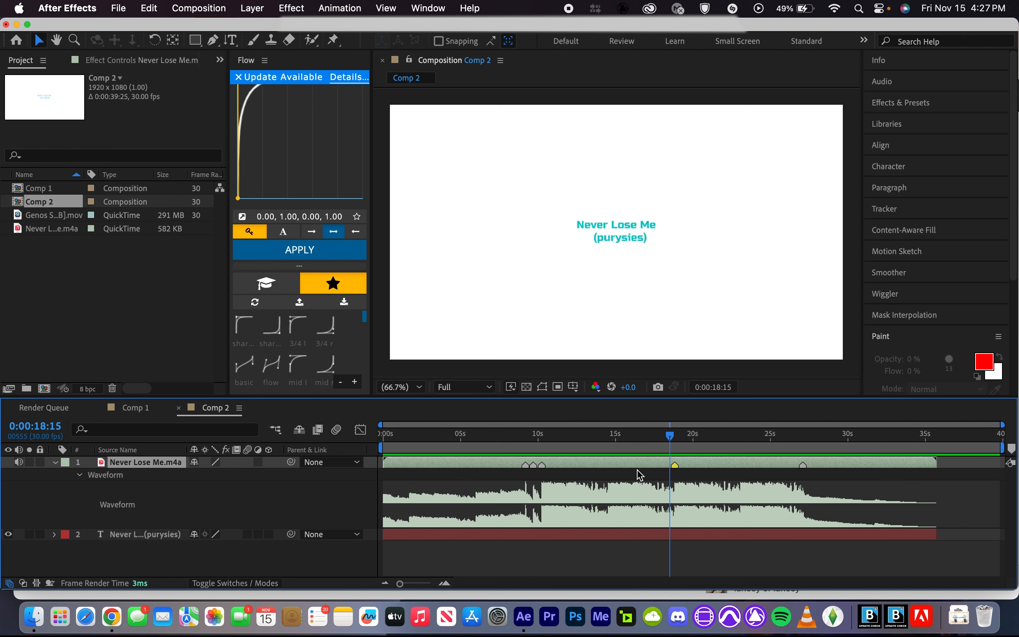
Step: Go to the first layer marker, at 0:00:09:05, and set its label to Green
click(524, 438)
drag(525, 442, 527, 440)
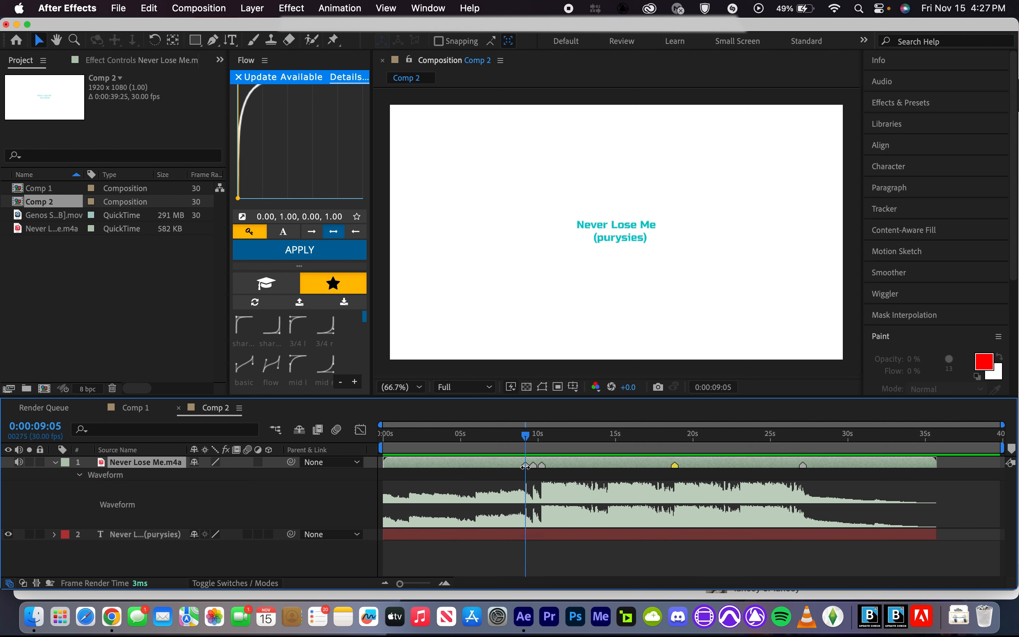
double_click(524, 466)
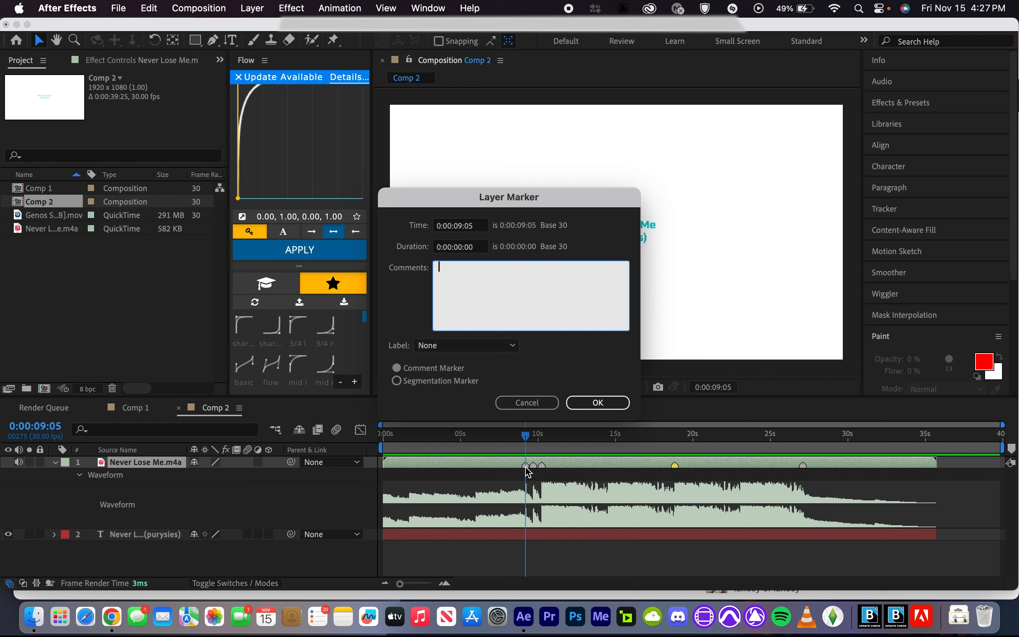
click(510, 348)
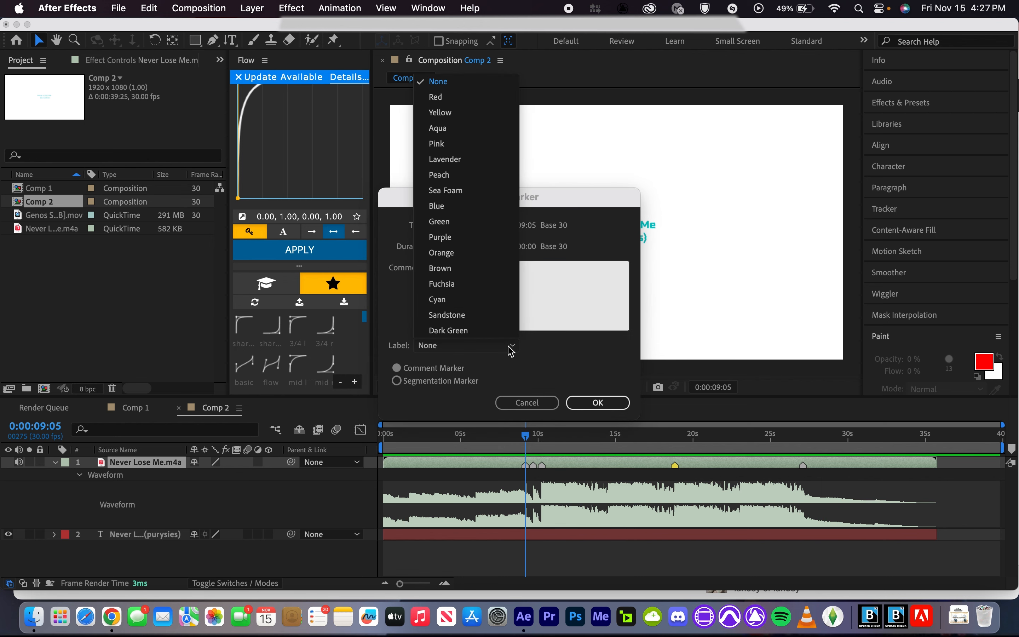
click(498, 223)
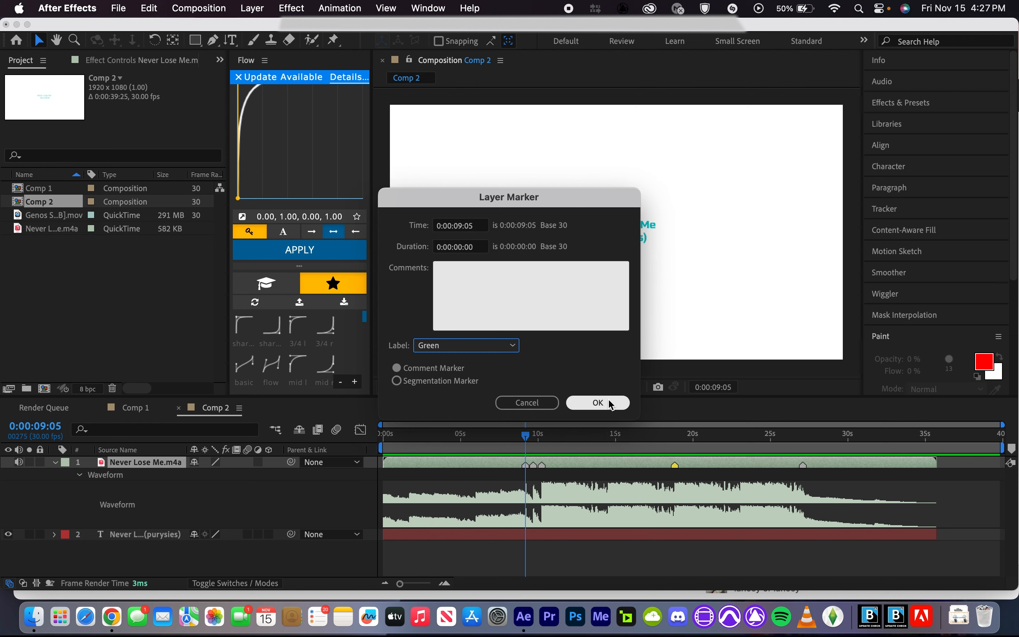
click(585, 403)
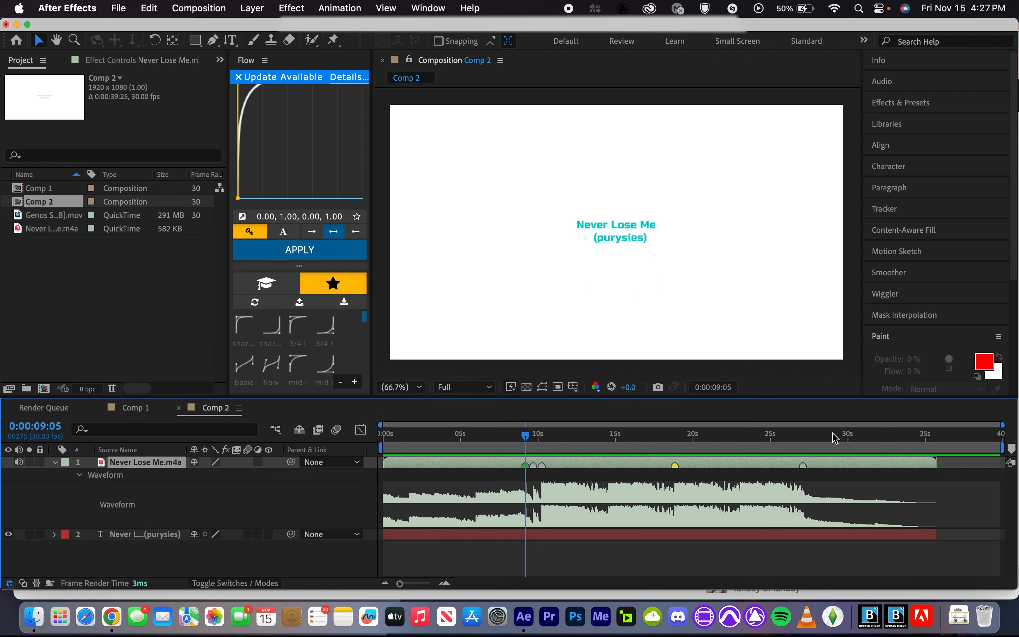
Step: Go to the last layer marker, at 0:00:27:03, and set its label to Red
drag(799, 438, 803, 439)
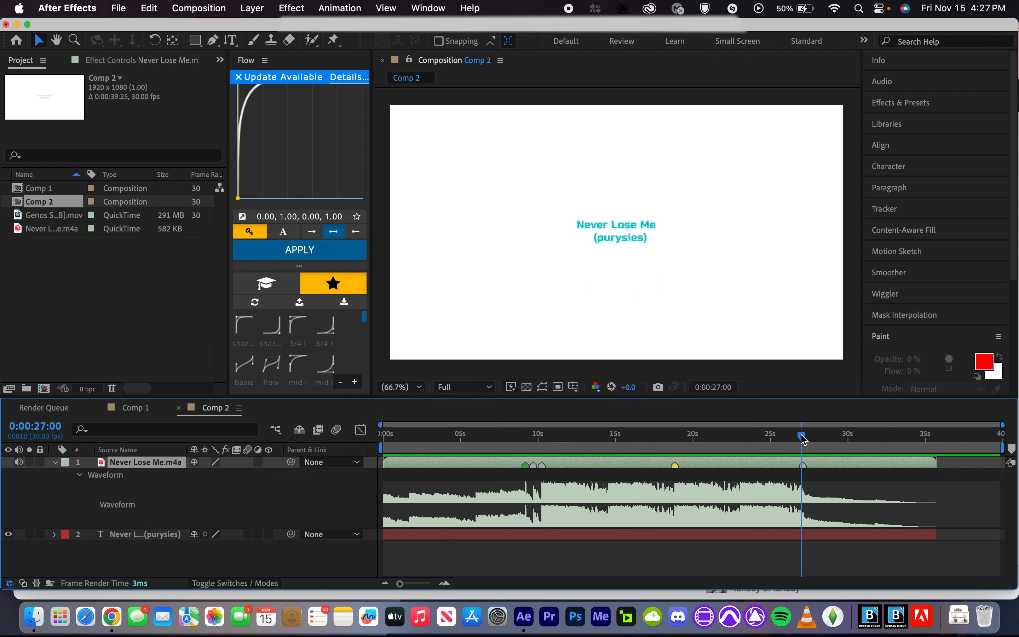
double_click(803, 465)
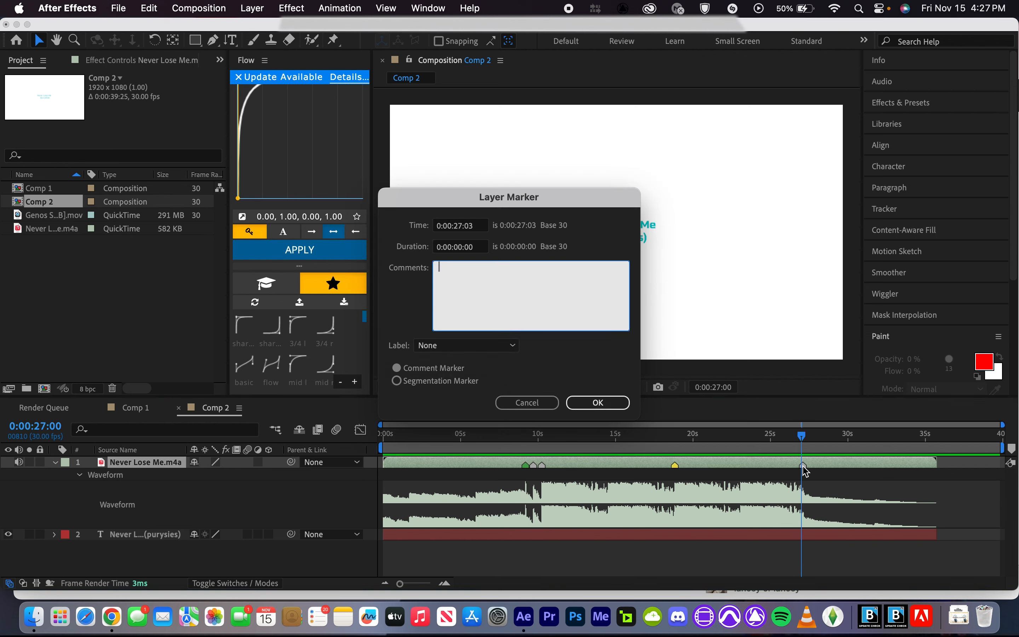
click(490, 348)
click(466, 104)
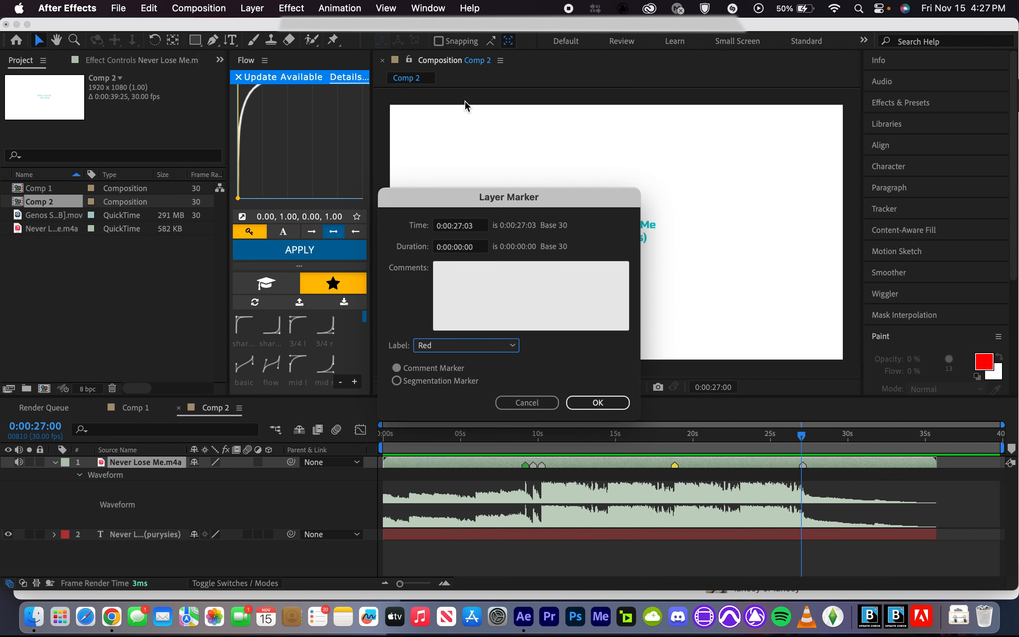
click(606, 397)
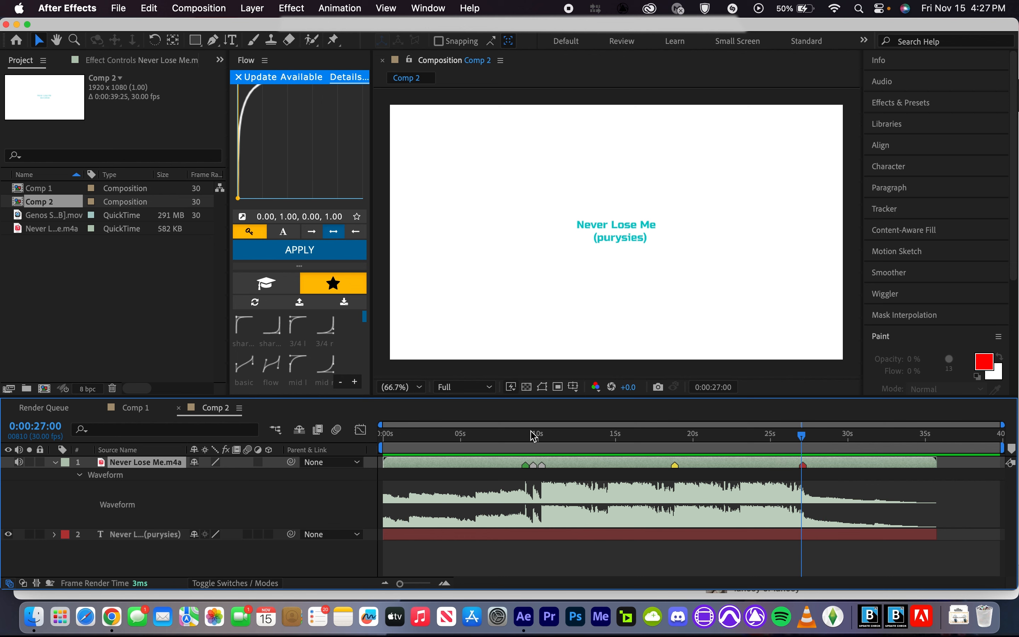
Step: Preview the song closely after the third marker and add layer markers on its first beats, including one at 0:00:11:11
click(674, 433)
drag(543, 438, 779, 436)
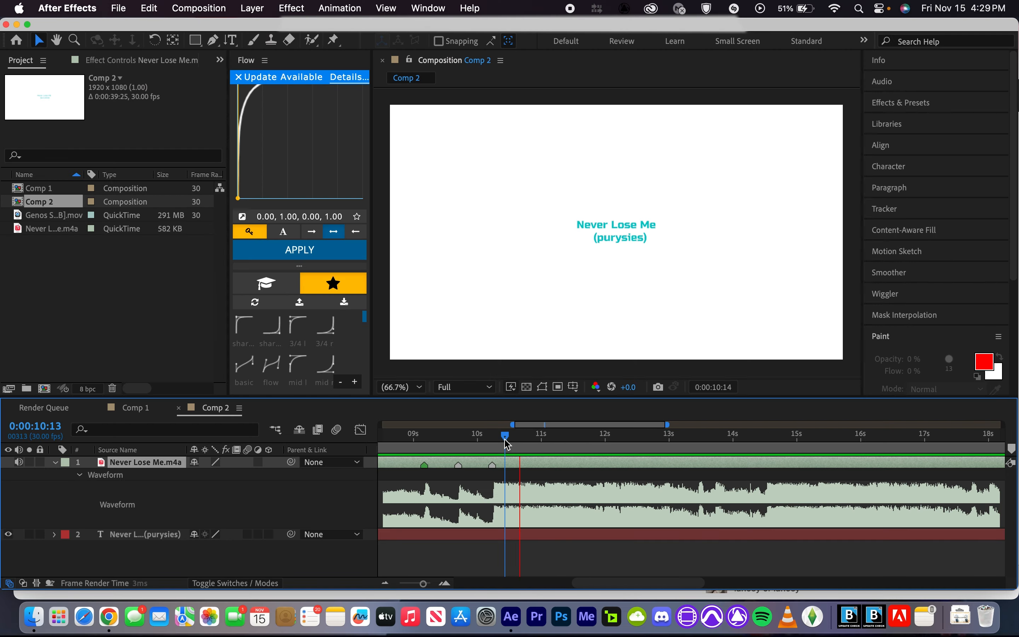
drag(504, 439, 565, 465)
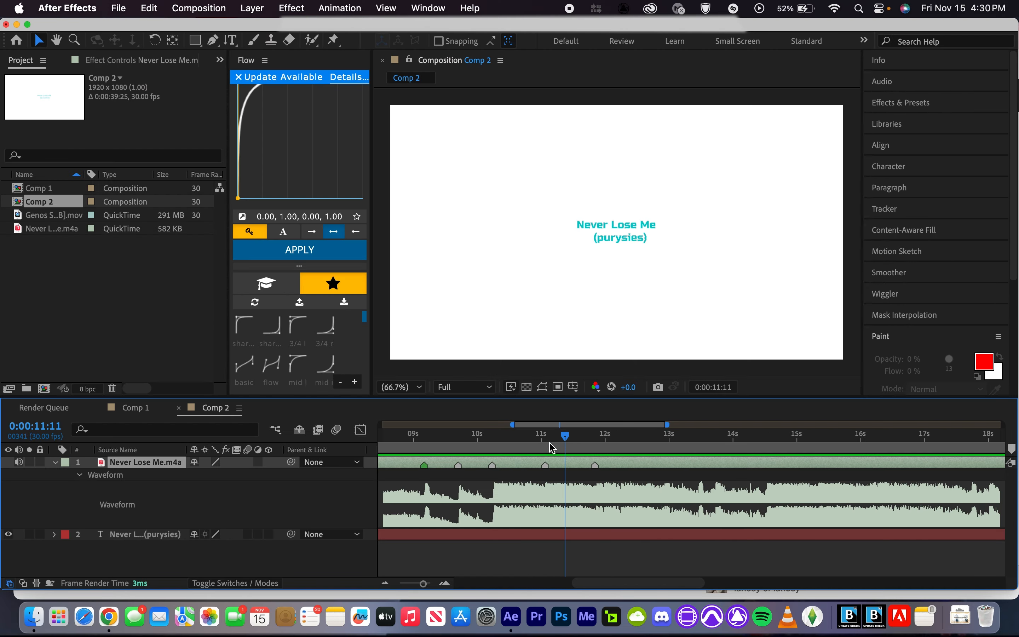
key(ctrl+8)
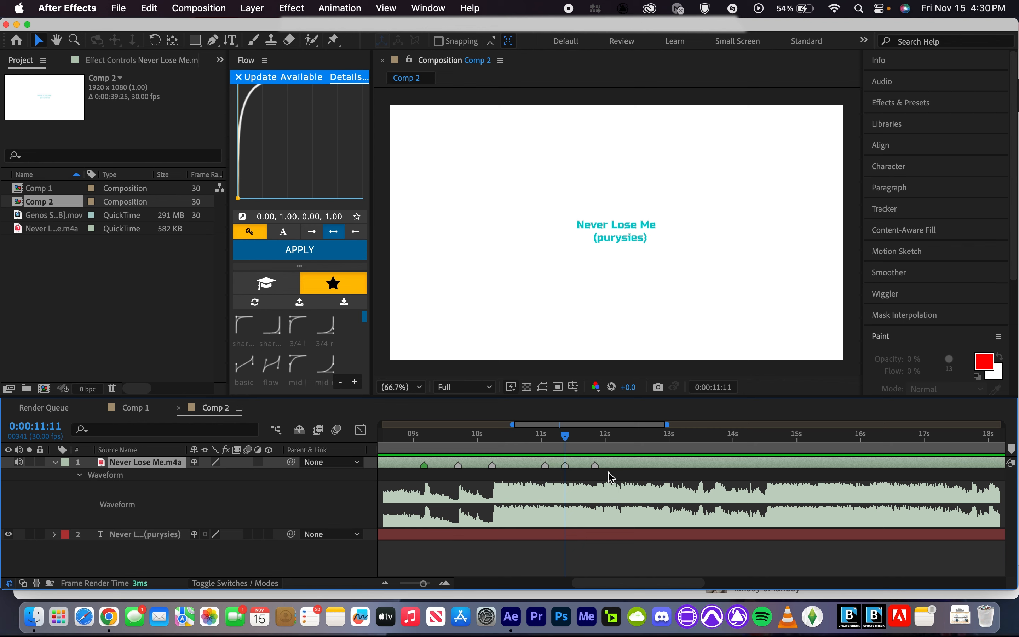
Step: Preview the song onward and add a layer marker on each beat from about 0:00:12 up to 0:00:15:10
click(595, 448)
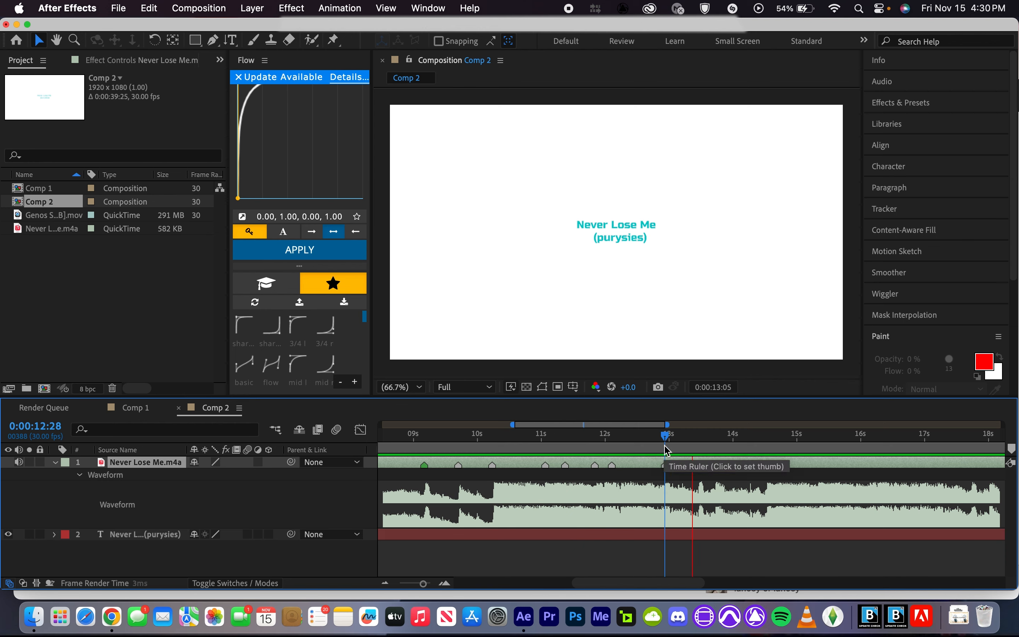
key(ctrl+8)
key(ctrl+8)
key(ctrl+8)
key(ctrl+8)
key(ctrl+8)
key(ctrl+8)
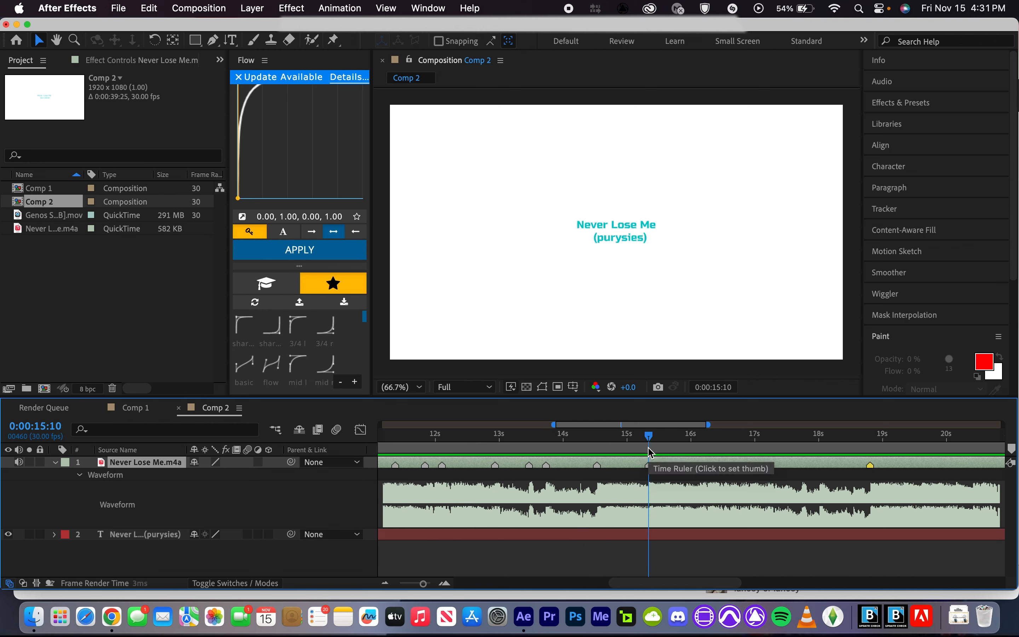
Step: Add layer markers on the remaining beats before the yellow marker and check the marked section against the waveform
key(ctrl+8)
key(ctrl+8)
key(ctrl+8)
key(ctrl+8)
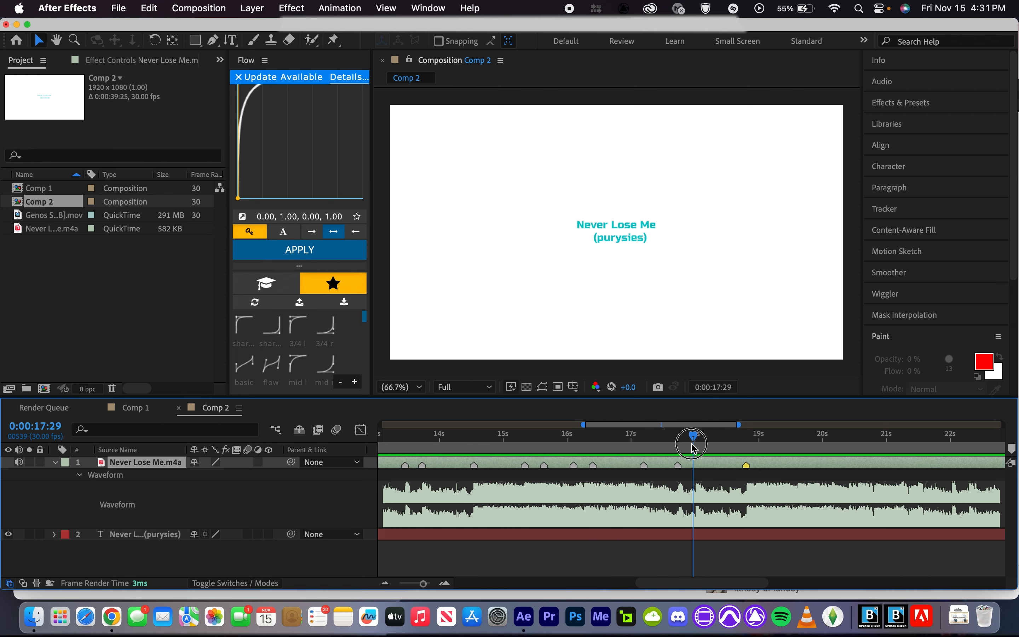
key(space)
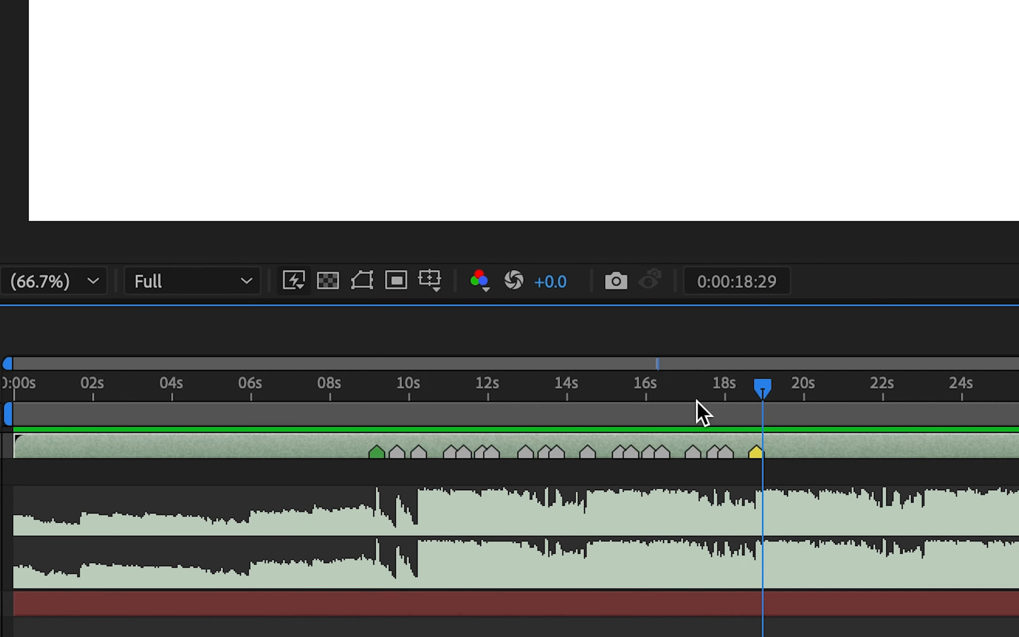
key(=)
key(=)
key(-)
scroll(709, 401, left, 3)
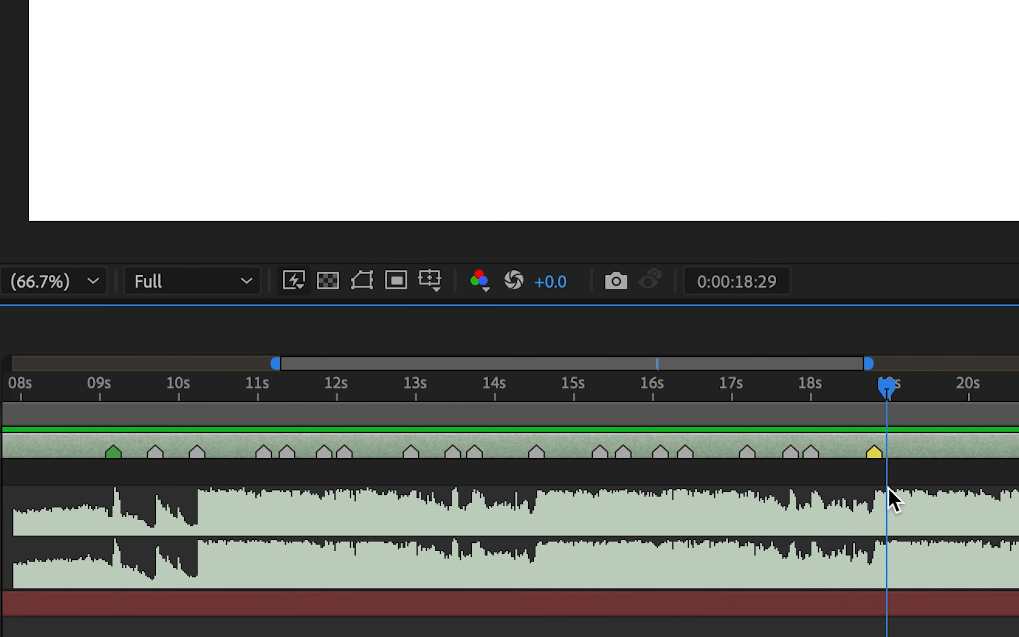
click(968, 391)
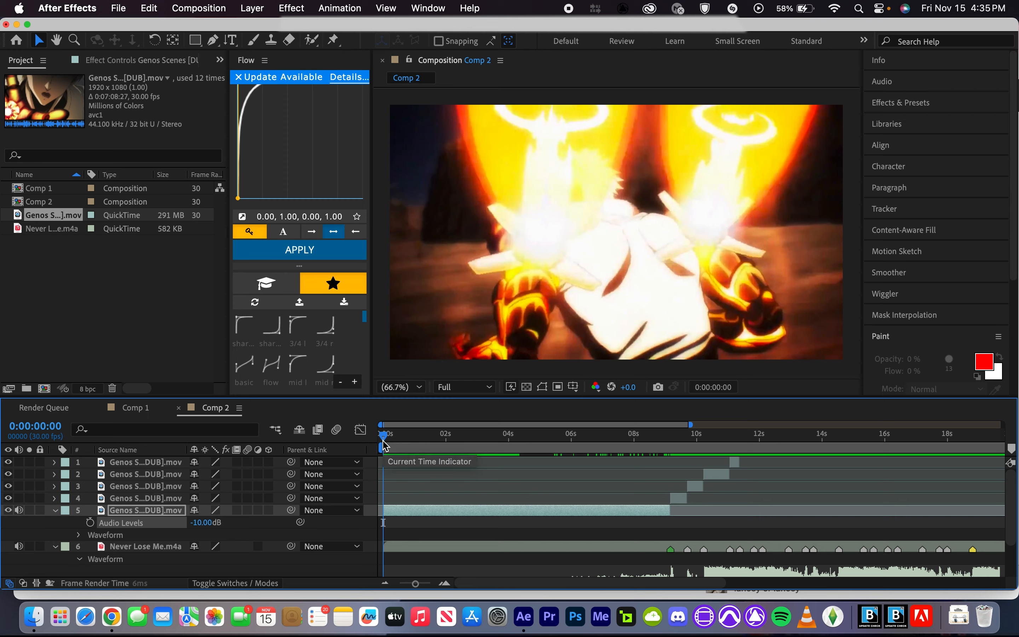
Step: Preview the clips with the song from the start and from 0:00:08:13, then place the playhead past the last clip, at 0:00:12:08
key(space)
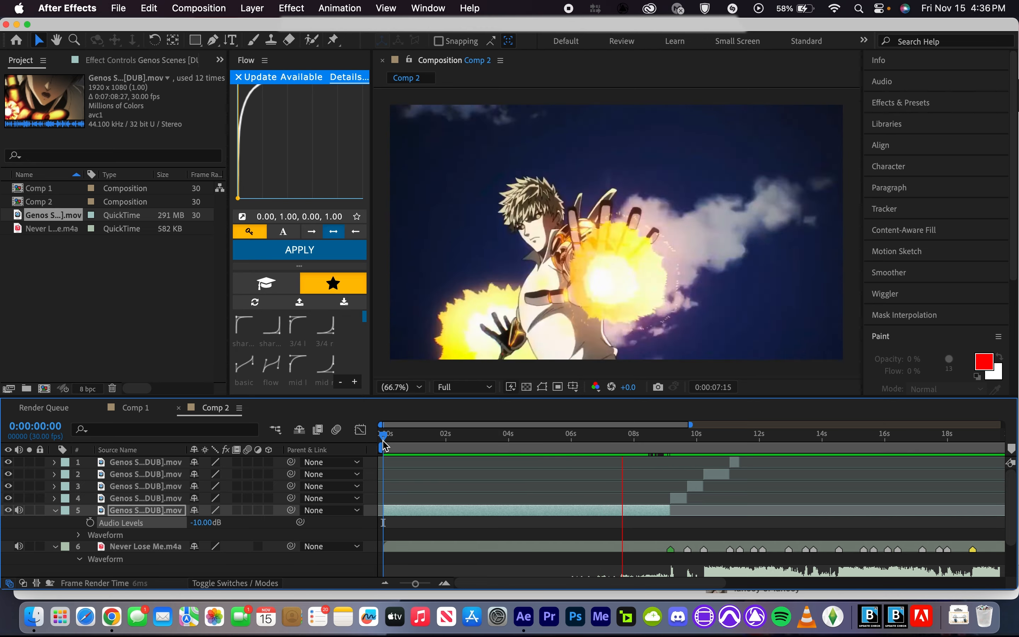
click(648, 452)
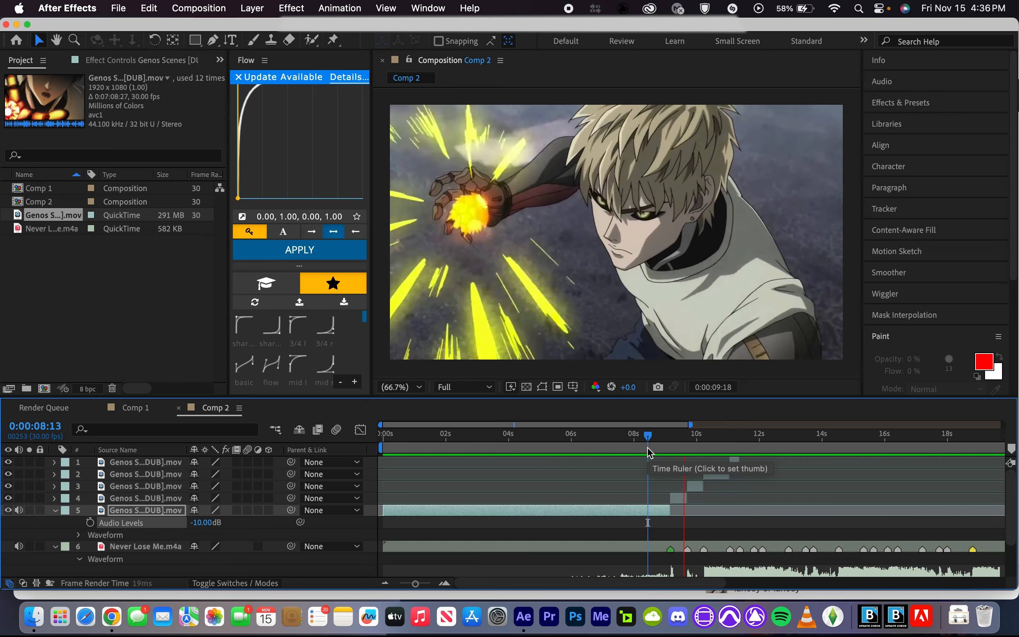
key(space)
key(minus)
click(653, 411)
mouse_move(653, 414)
mouse_down()
mouse_move(630, 416)
mouse_move(655, 419)
mouse_up()
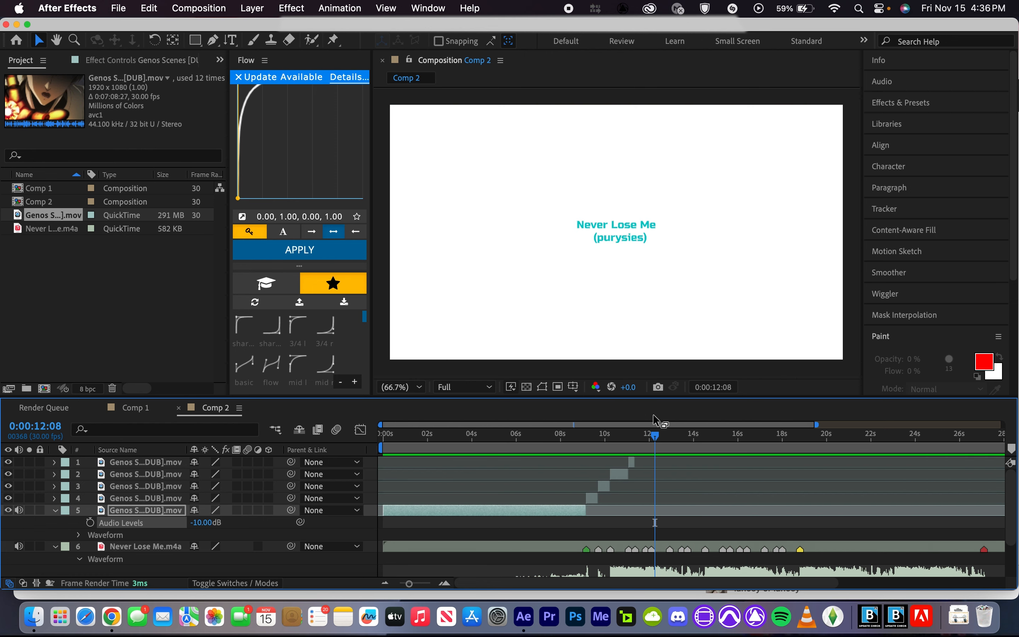